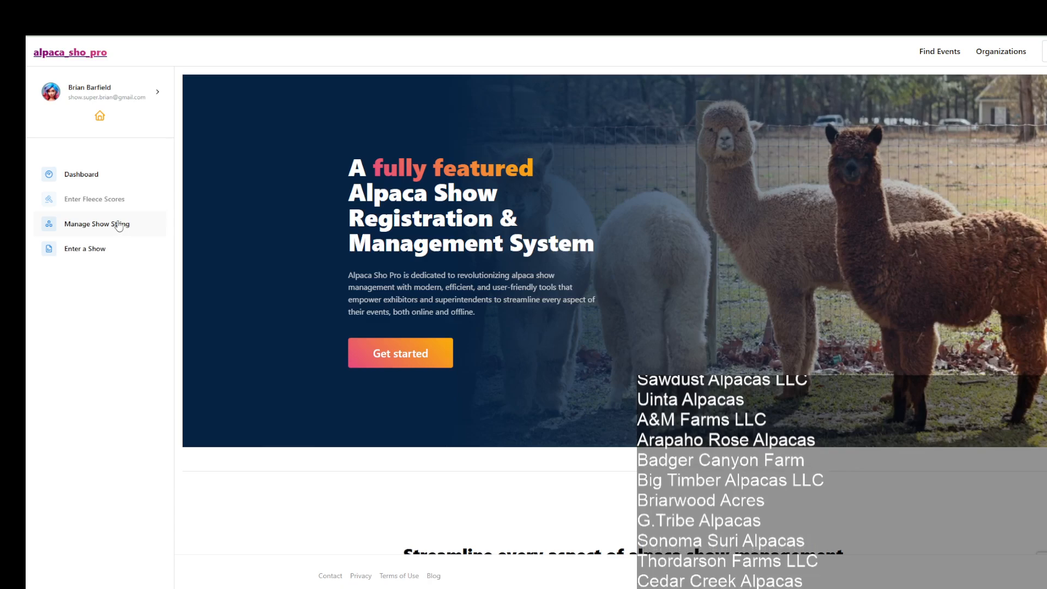
Step: Open the farm's show string by way of its dashboard and filter the list to active alpacas
click(119, 225)
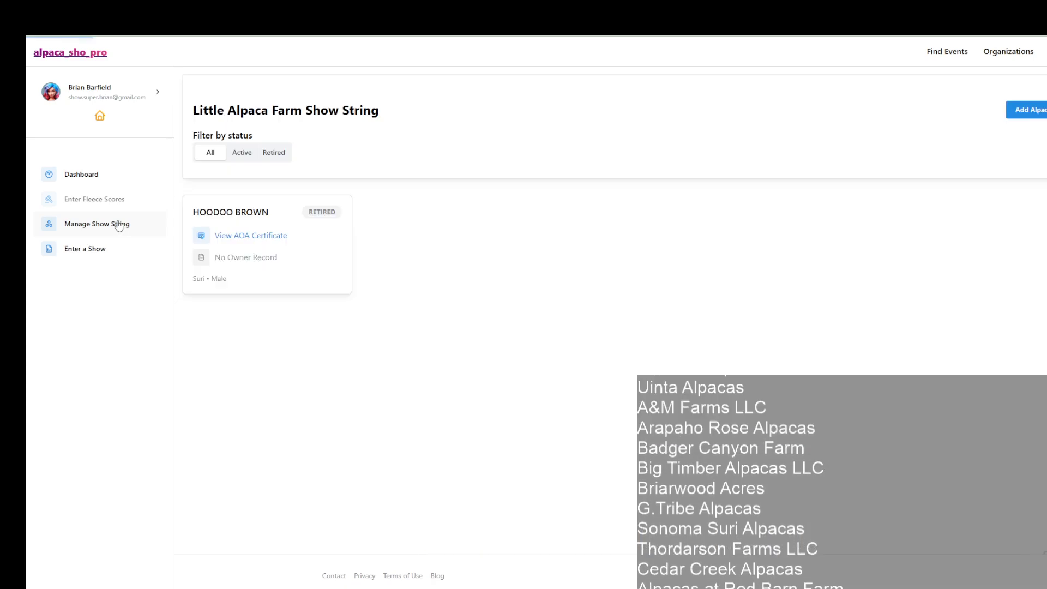
click(79, 178)
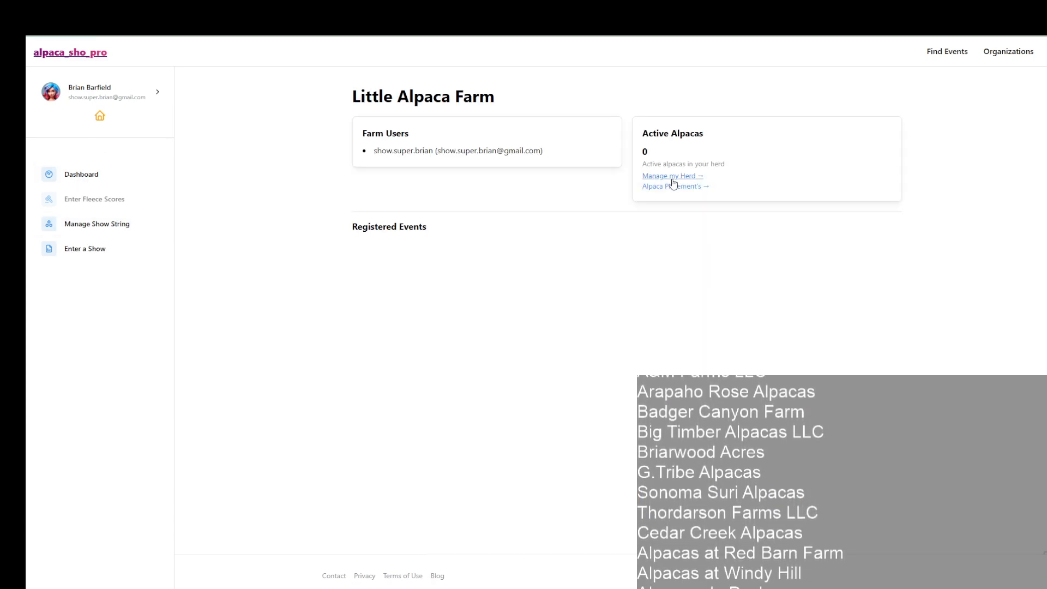
click(671, 176)
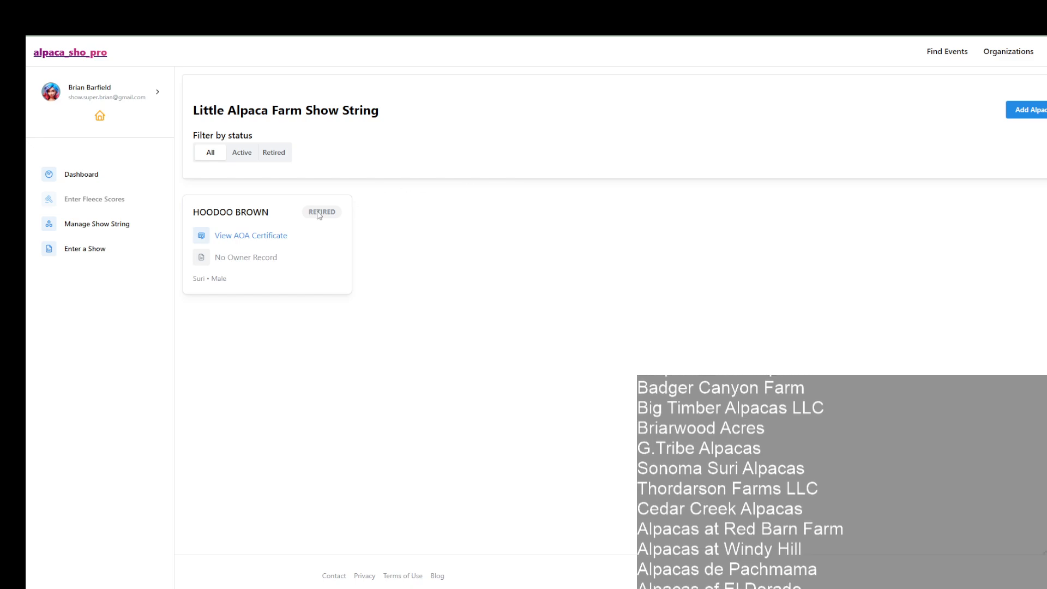
click(238, 158)
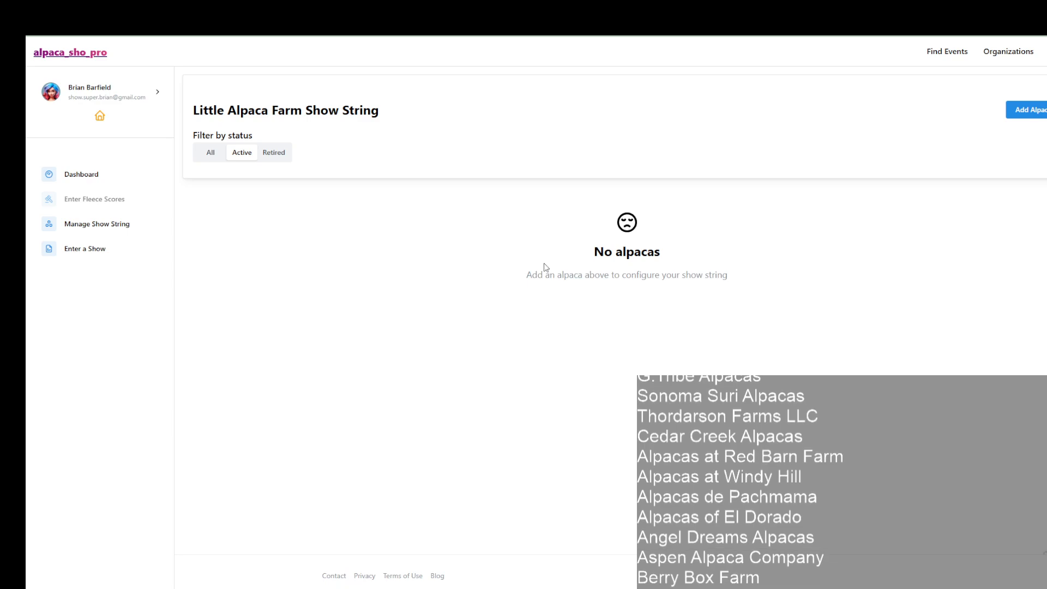
Step: Start a new alpaca entry named SILVERFIELD'S BENTLEY and fill in its AOA registration number and date of birth
click(1018, 117)
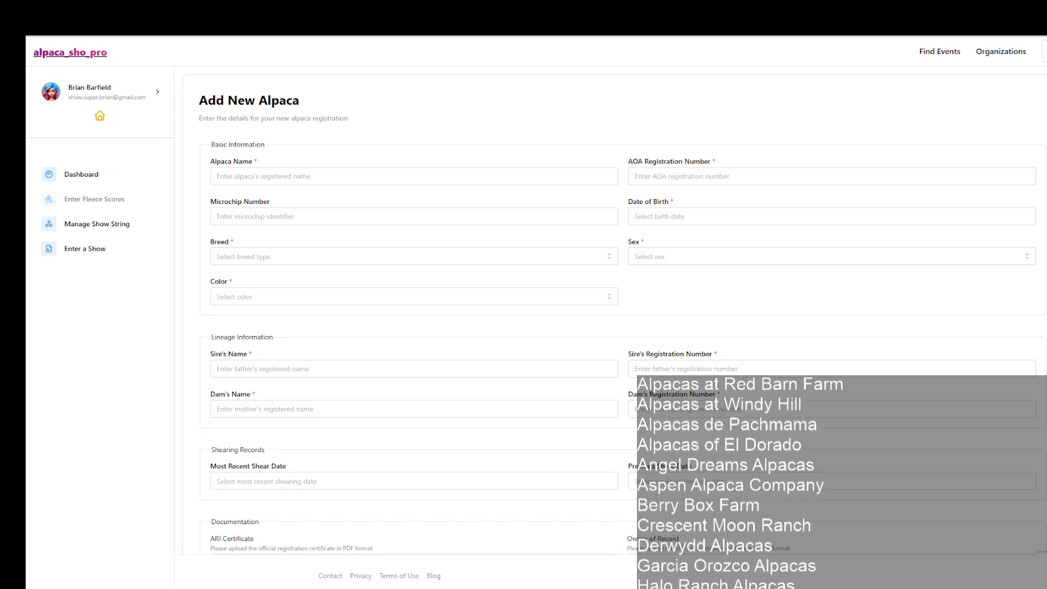
click(414, 177)
text(SILVERFIELD'S BENTLEY)
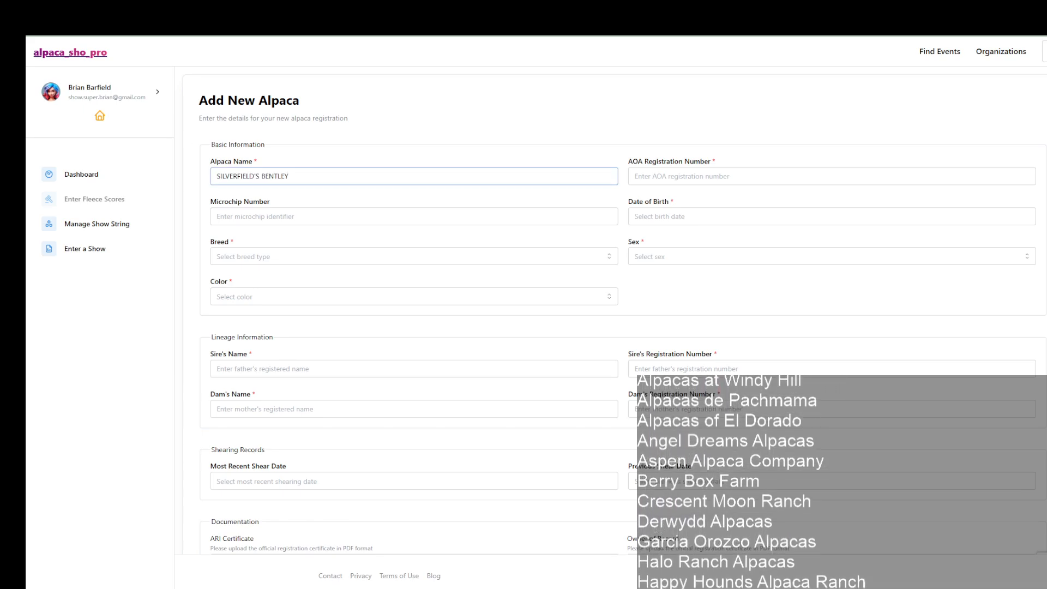
key(alt+Tab)
click(832, 176)
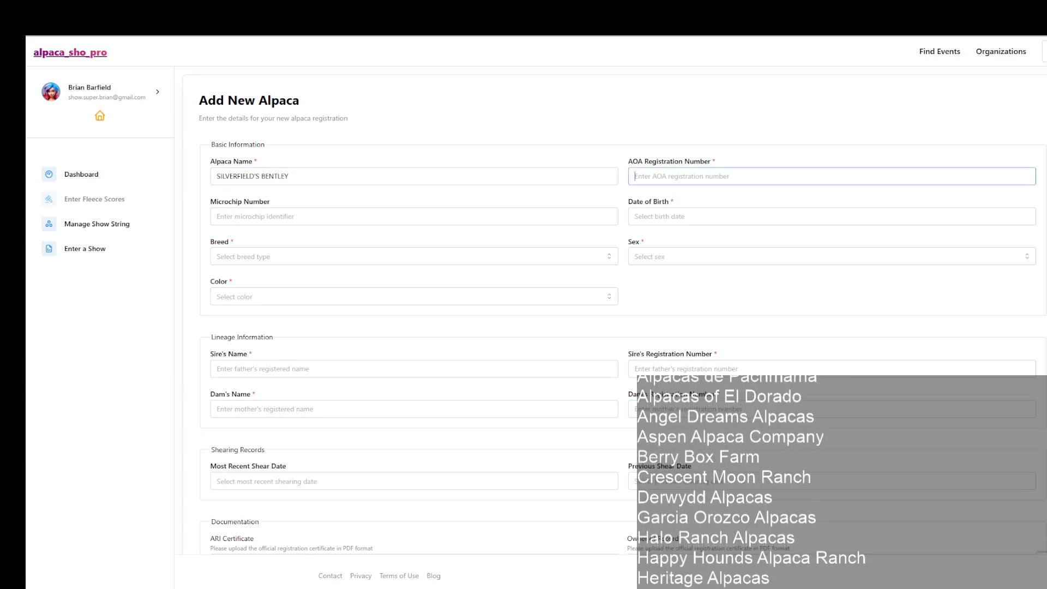
text(35491156)
key(alt+Tab)
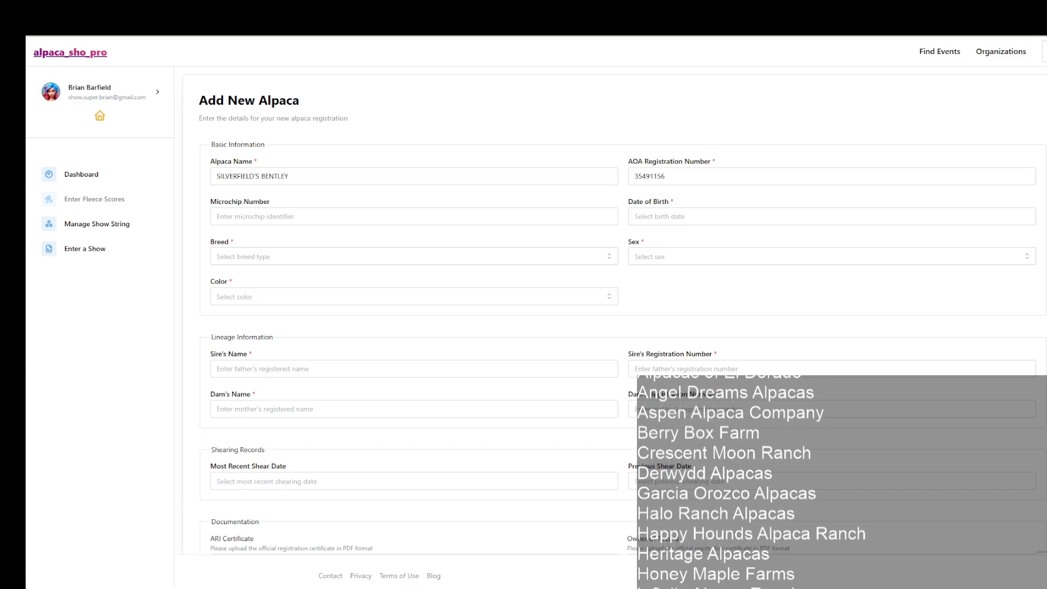
click(664, 210)
text(09/12/2019)
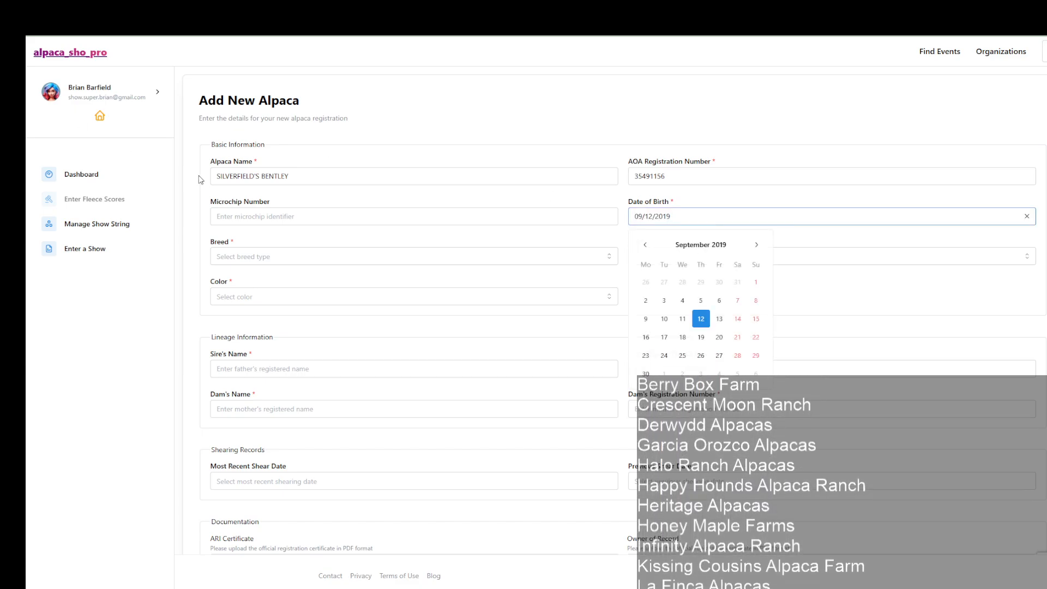
click(256, 216)
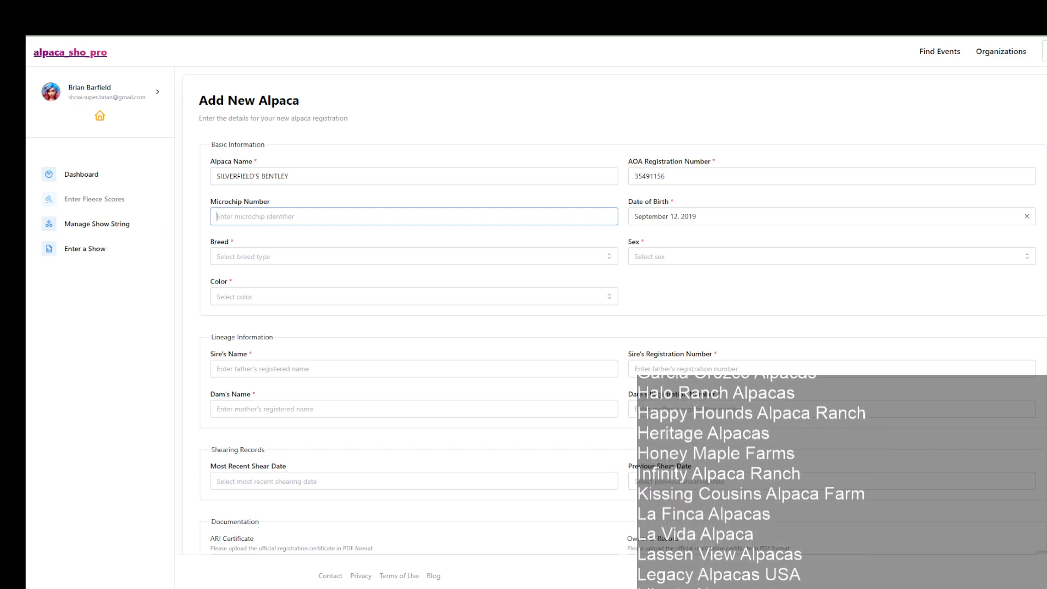
Step: Set the new alpaca's breed to Suri, sex to Male and color to WH
click(240, 257)
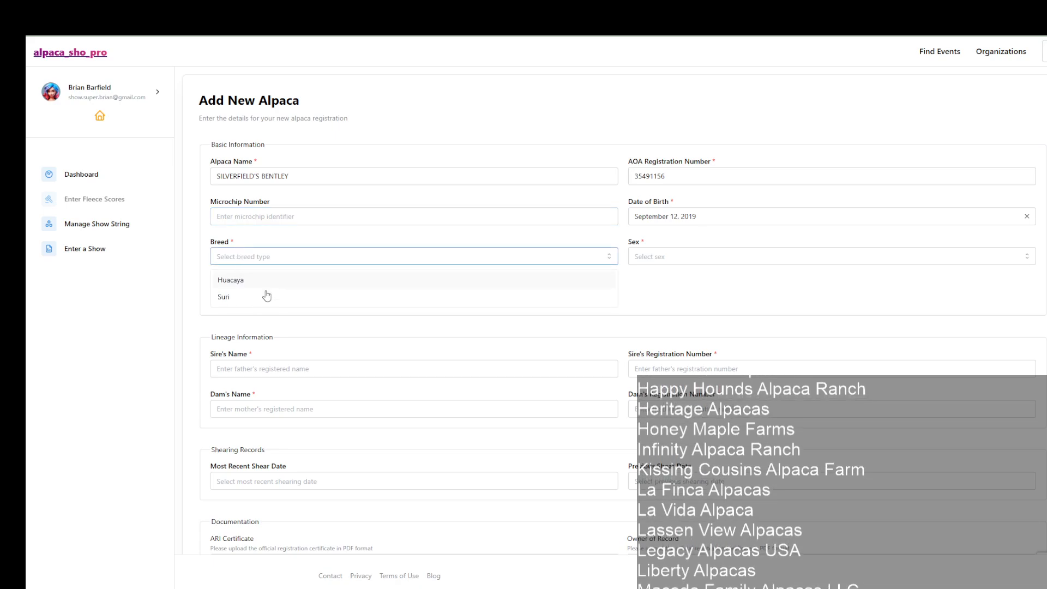
click(258, 305)
click(648, 258)
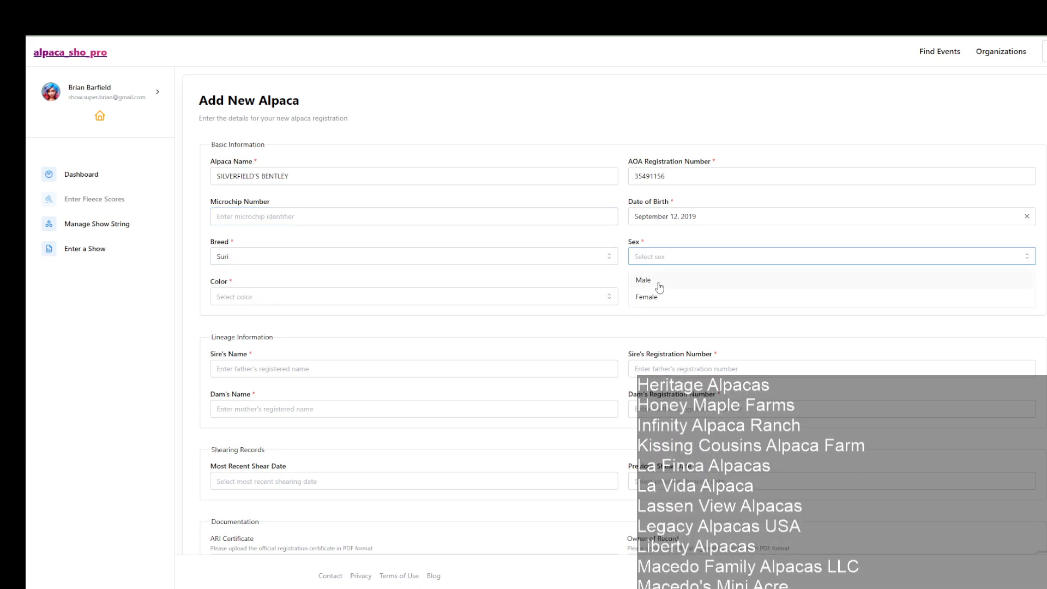
click(659, 284)
click(280, 296)
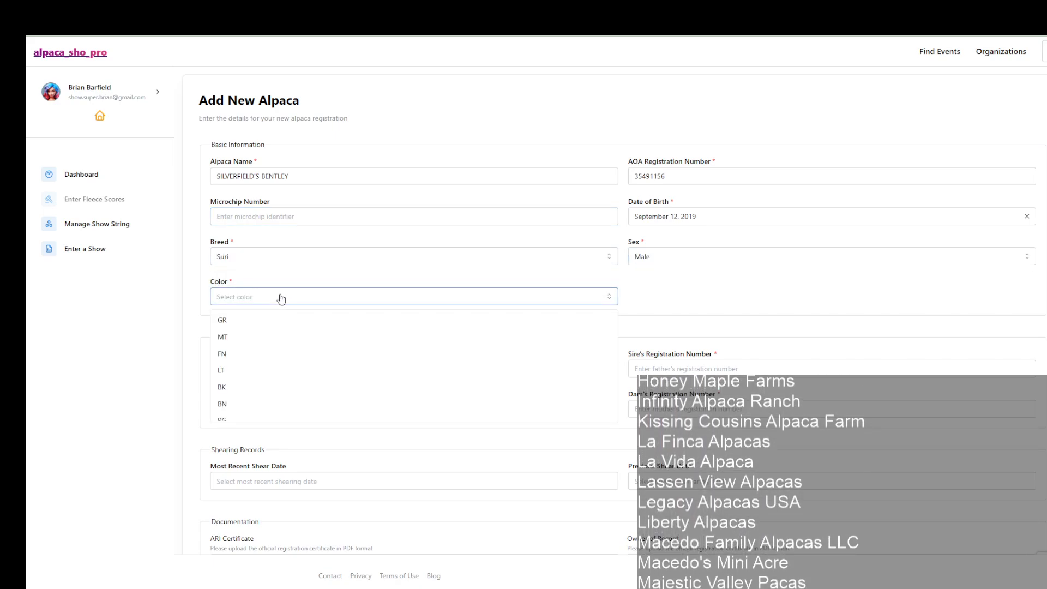
scroll(247, 394, down, 2)
scroll(244, 393, up, 3)
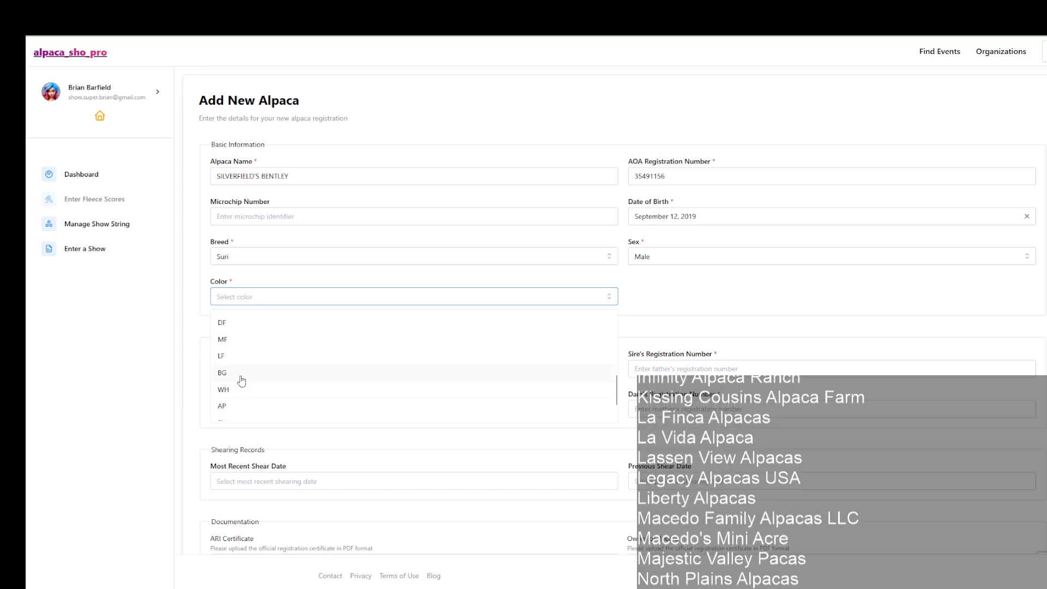
click(242, 390)
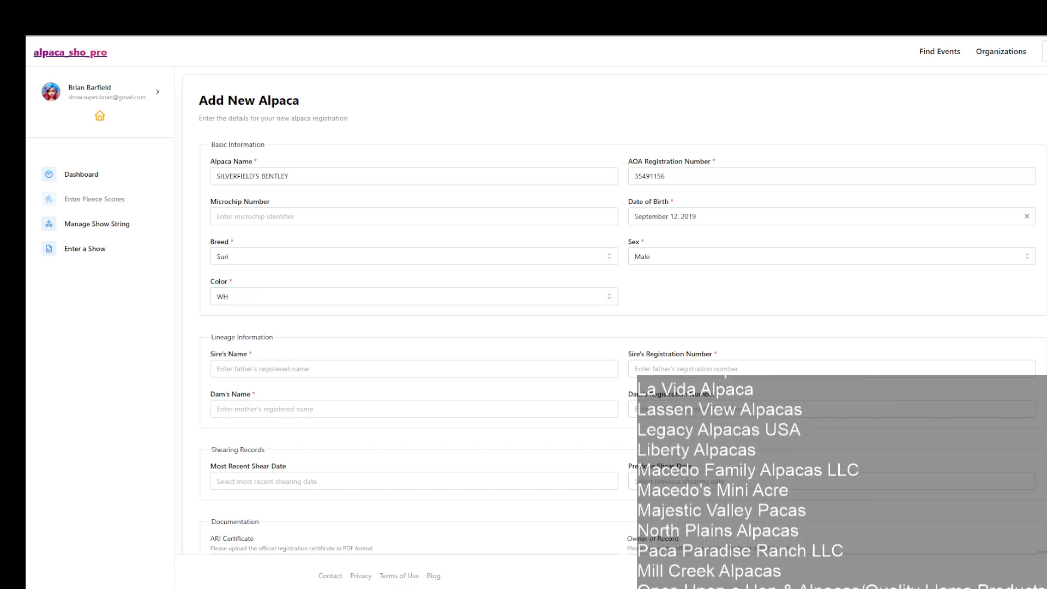
Step: Enter WLK ELECTROFYRE as the sire's name and SSSA SILK TIE'S PHRYNE as the dam's name
click(234, 371)
text(WLK ELECTROFYRE)
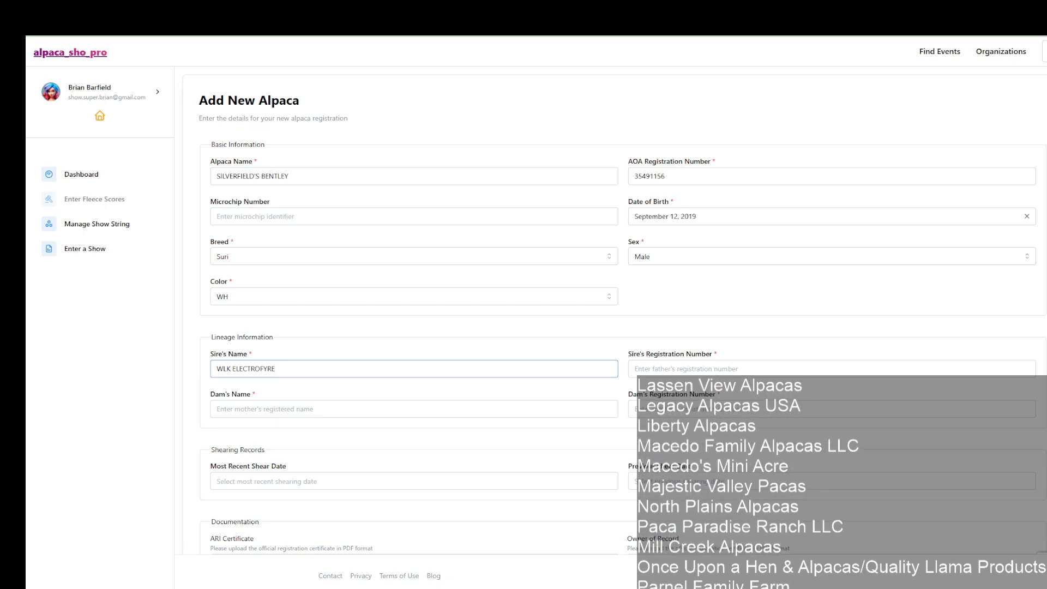
key(alt+Tab)
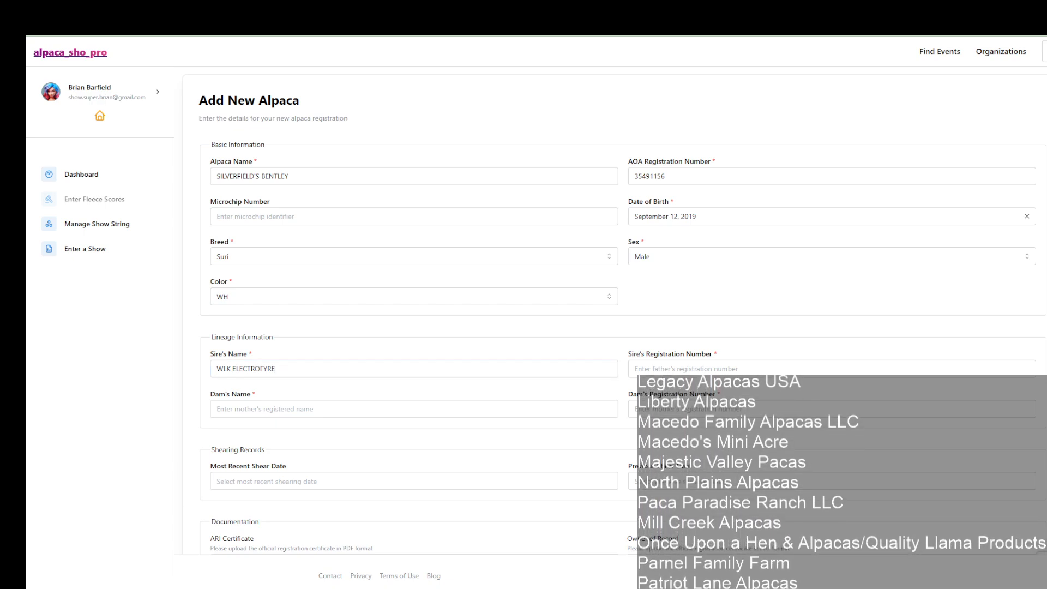
click(269, 406)
text(SSSA SILK TIE'S PHRYNE)
key(alt+Tab)
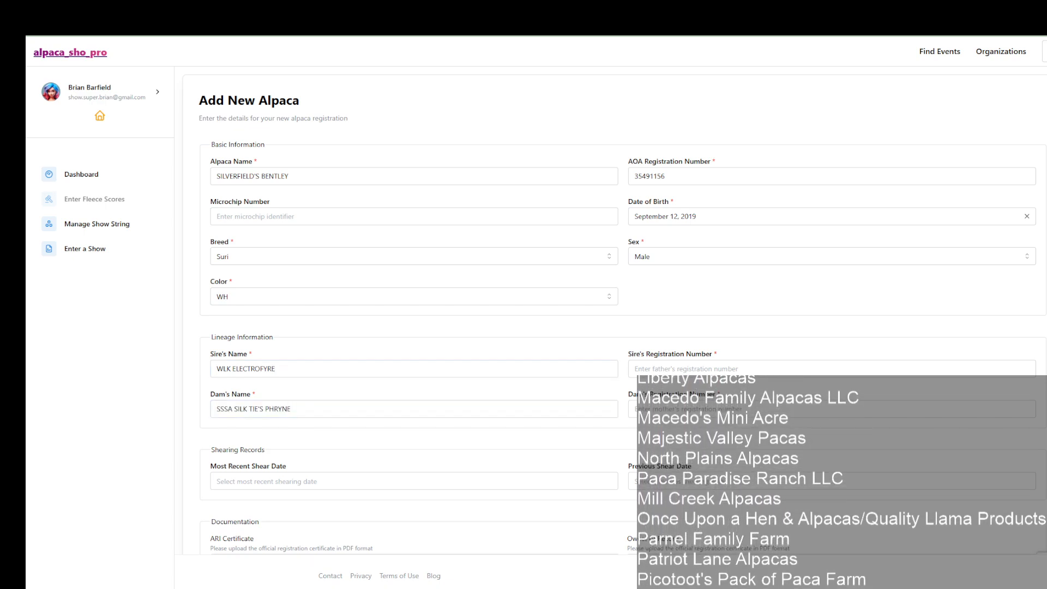
Step: Fill in the registration numbers of the sire and the dam
click(667, 369)
text(31978002)
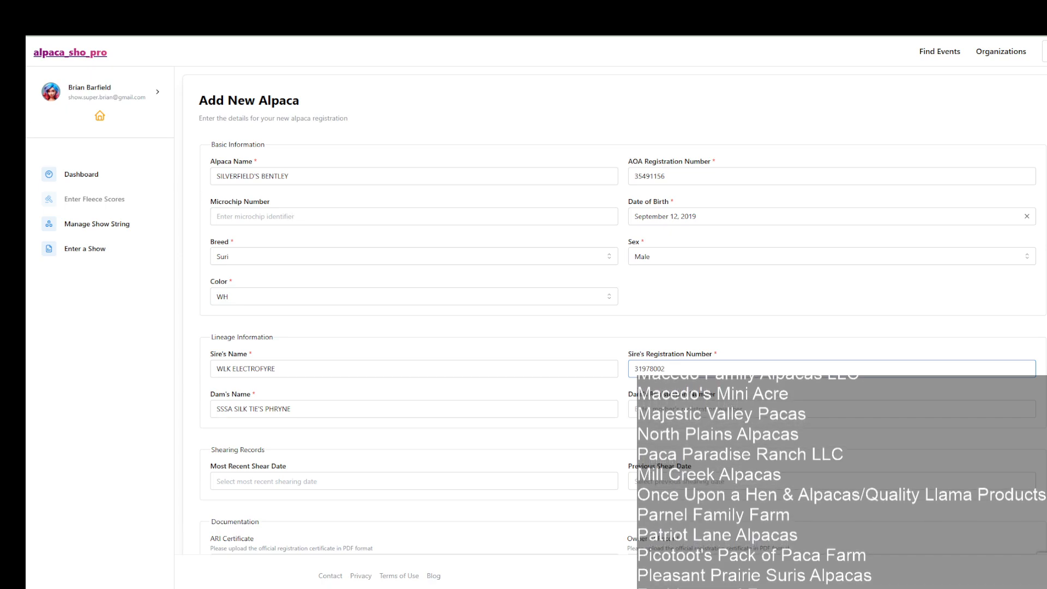
key(alt+Tab)
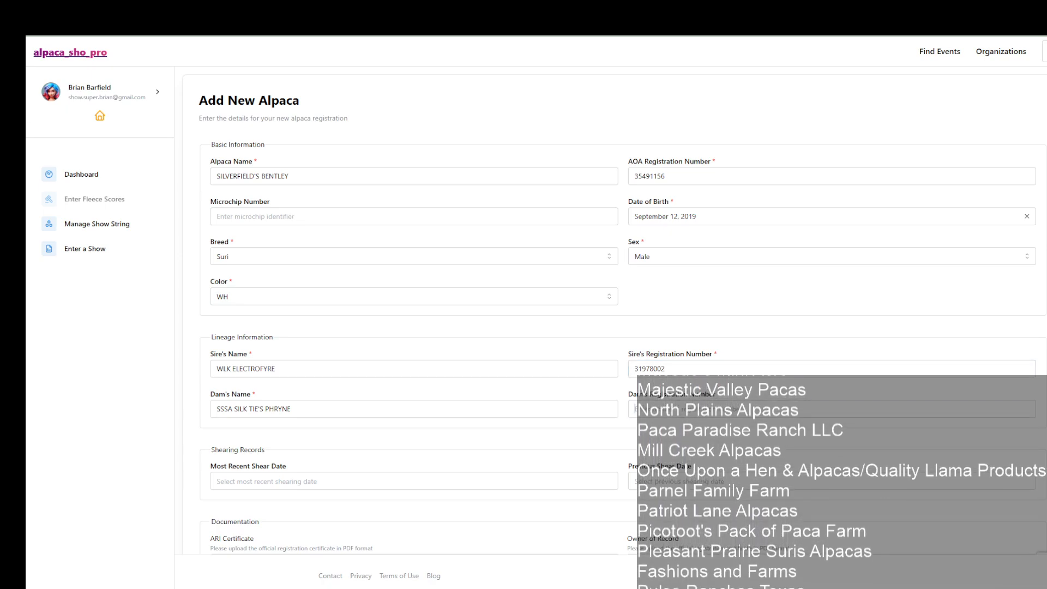
click(666, 409)
text(35113501)
key(alt+Tab)
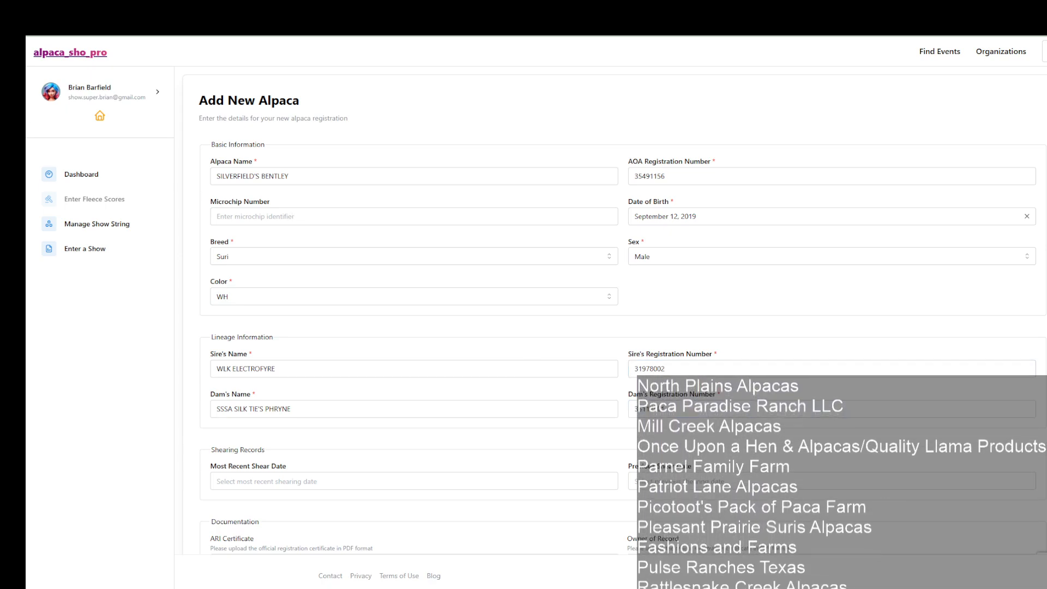
Step: Set the most recent shear date to May 23, 2025 and the previous shear date to May 24, 2024
click(266, 481)
text(05/23/2025)
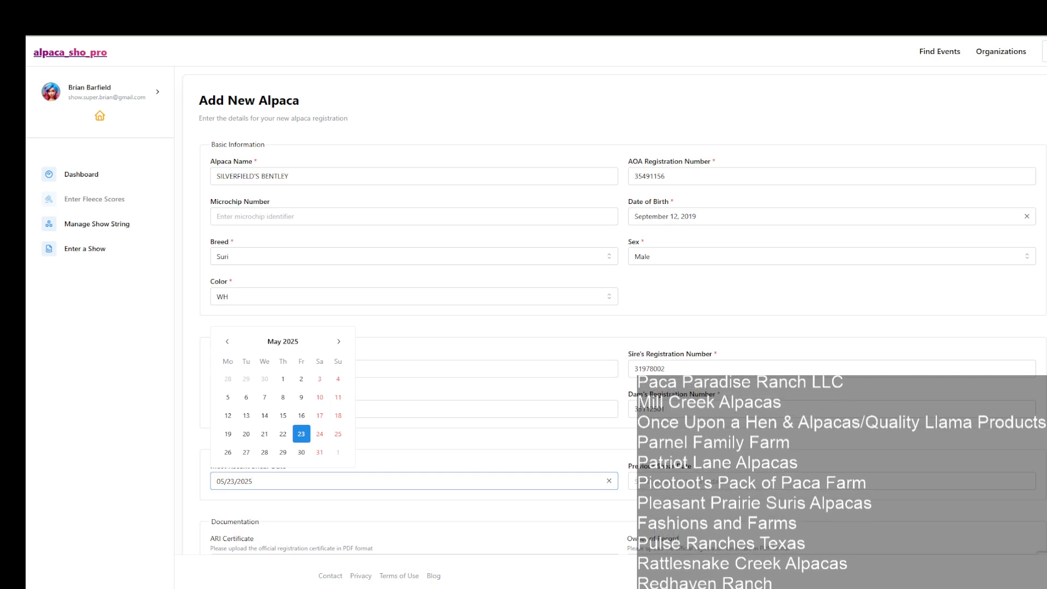
key(alt+Tab)
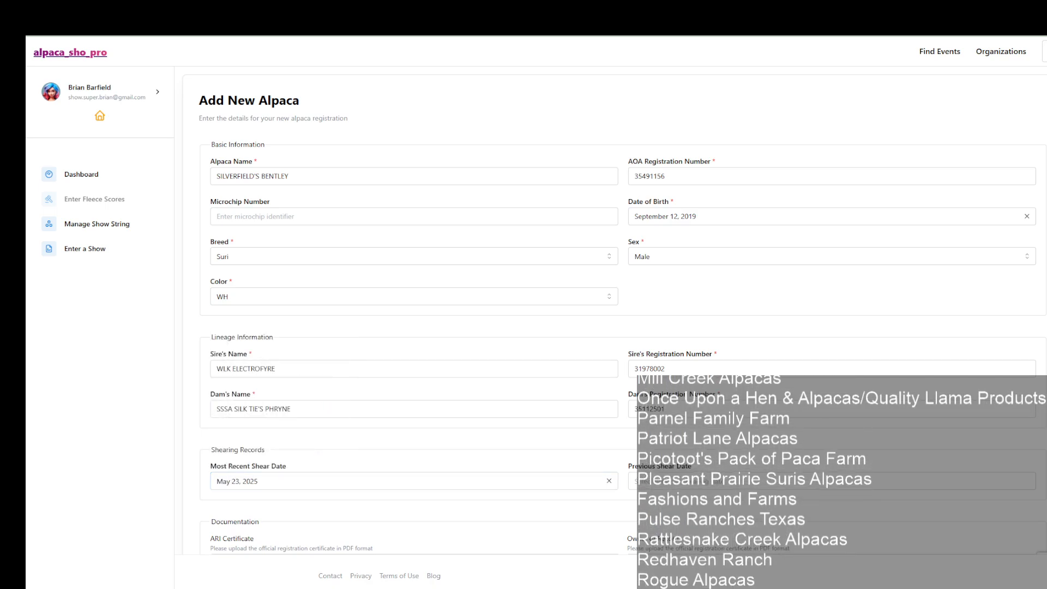
key(Tab)
text(05/24/2024)
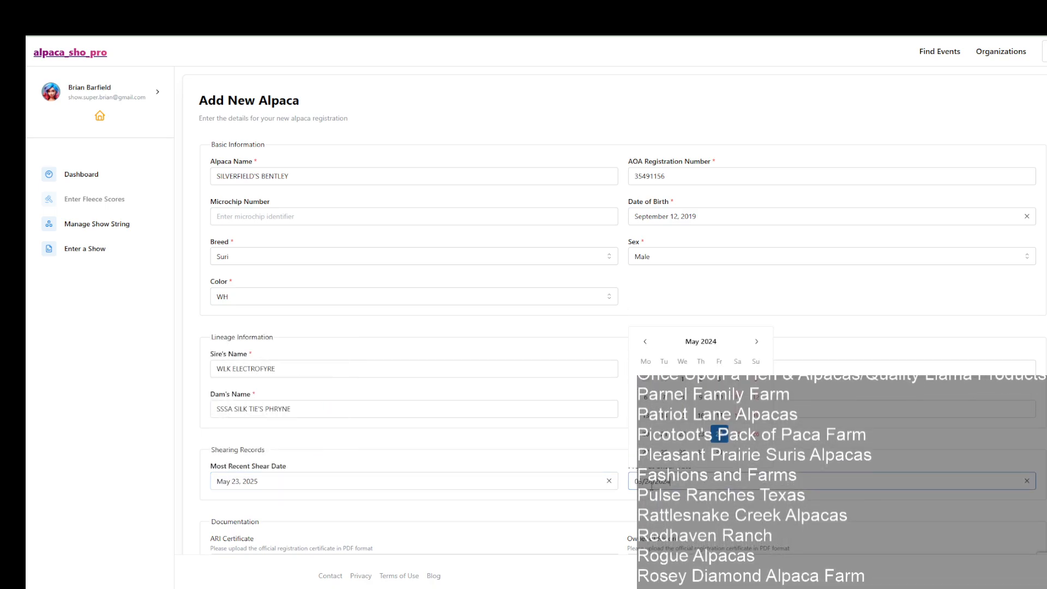
Step: Upload the alpaca's registration certificate PDF as the ARI certificate and register SILVERFIELD'S BENTLEY
scroll(371, 460, down, 3)
click(336, 467)
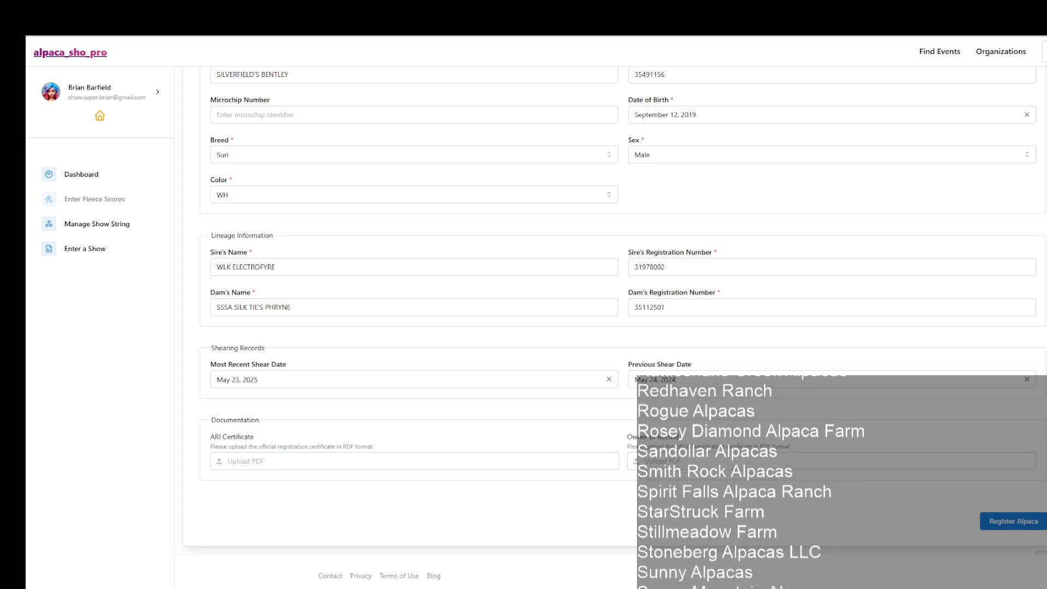
scroll(635, 489, up, 2)
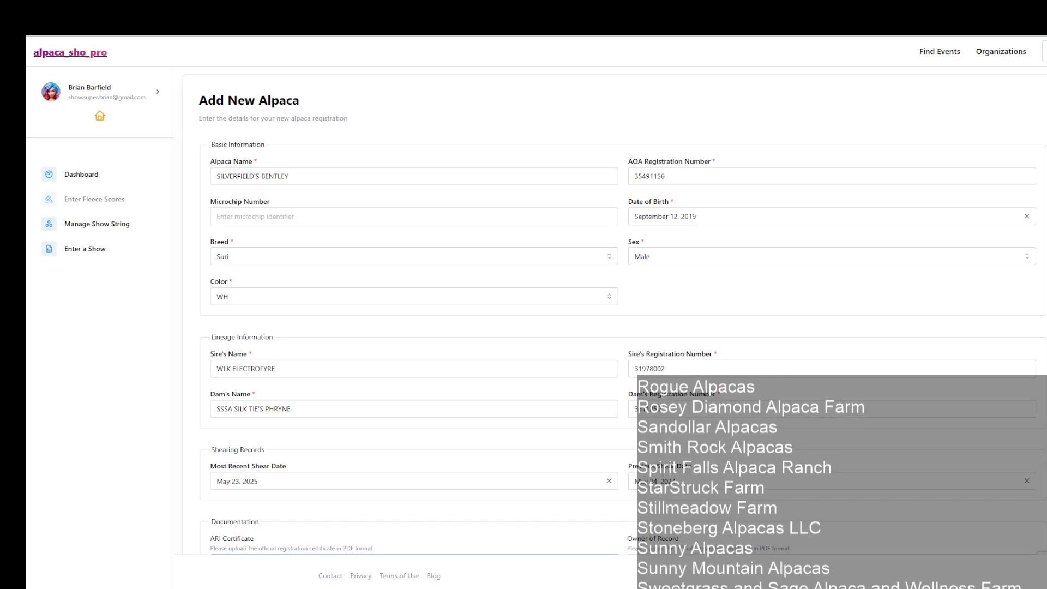
scroll(708, 499, down, 2)
scroll(748, 507, up, 1)
scroll(963, 528, up, 3)
scroll(962, 528, down, 5)
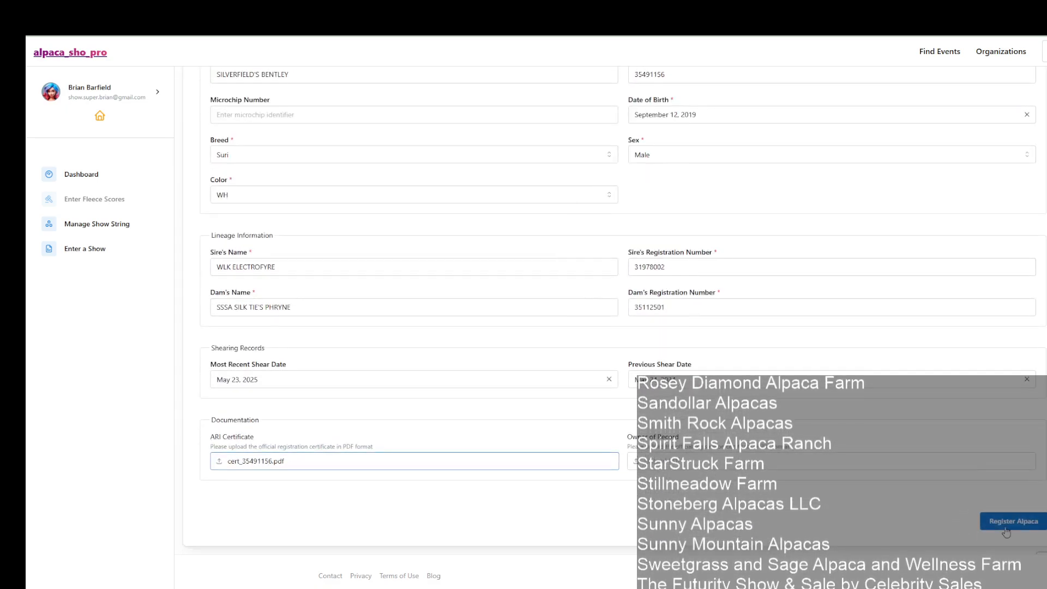
click(1011, 519)
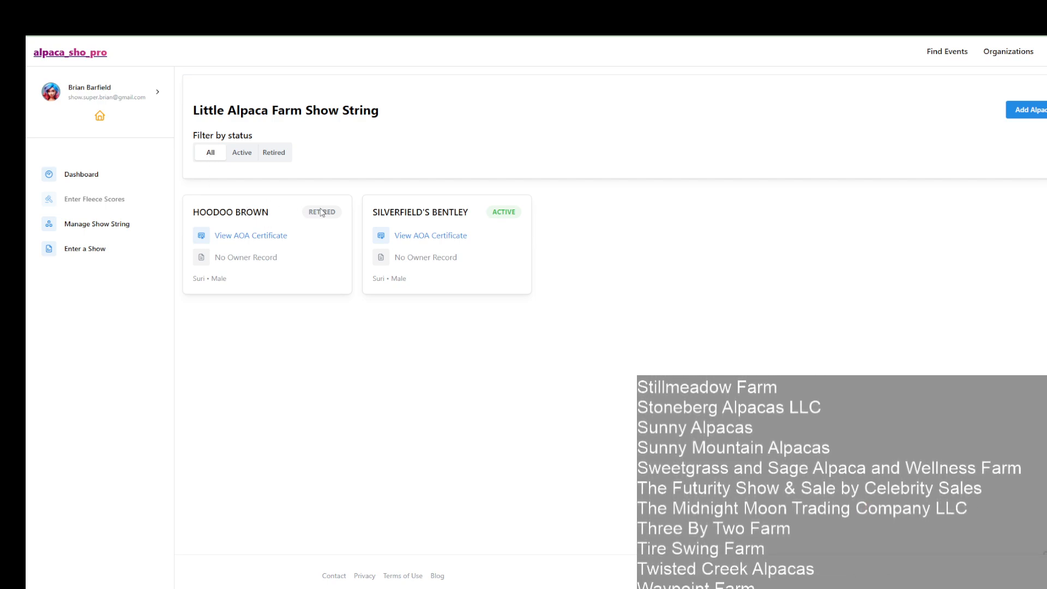
Step: Review HOODOO BROWN's AOA certificate and record details, and reactivate the retired alpaca
click(288, 235)
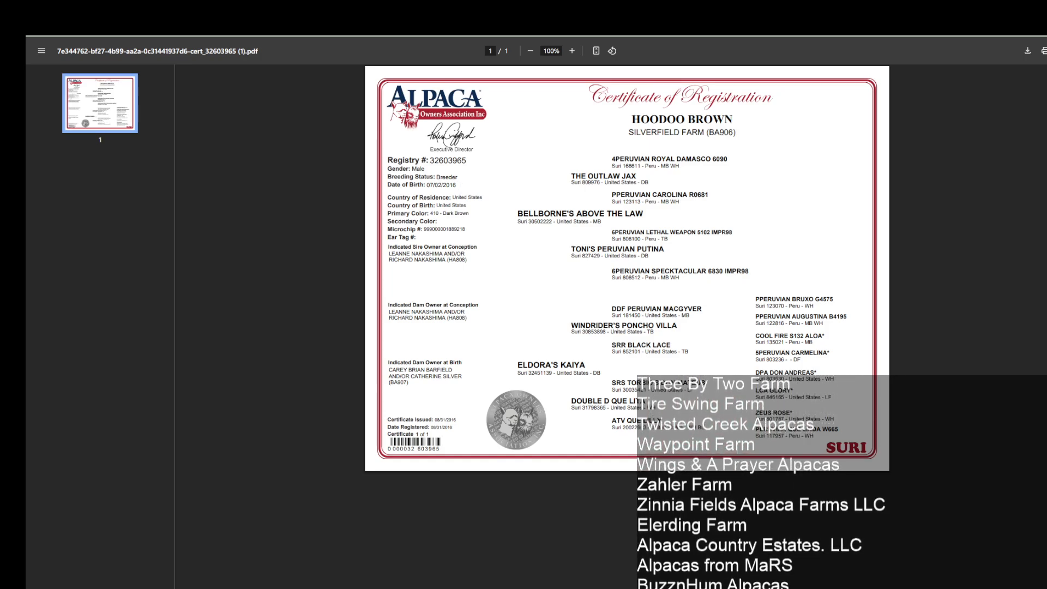
key(ctrl+w)
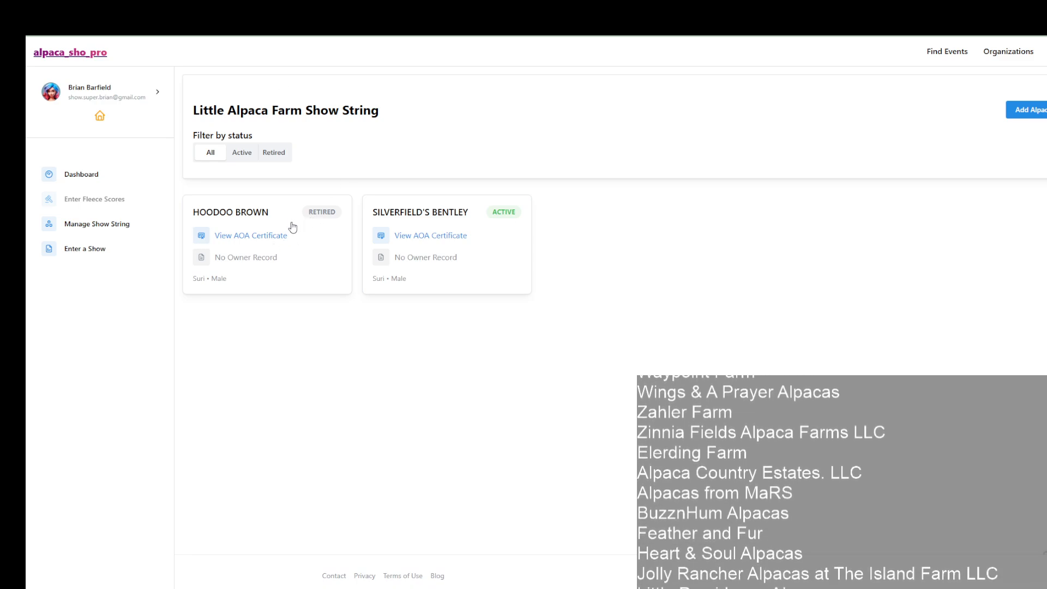
click(323, 235)
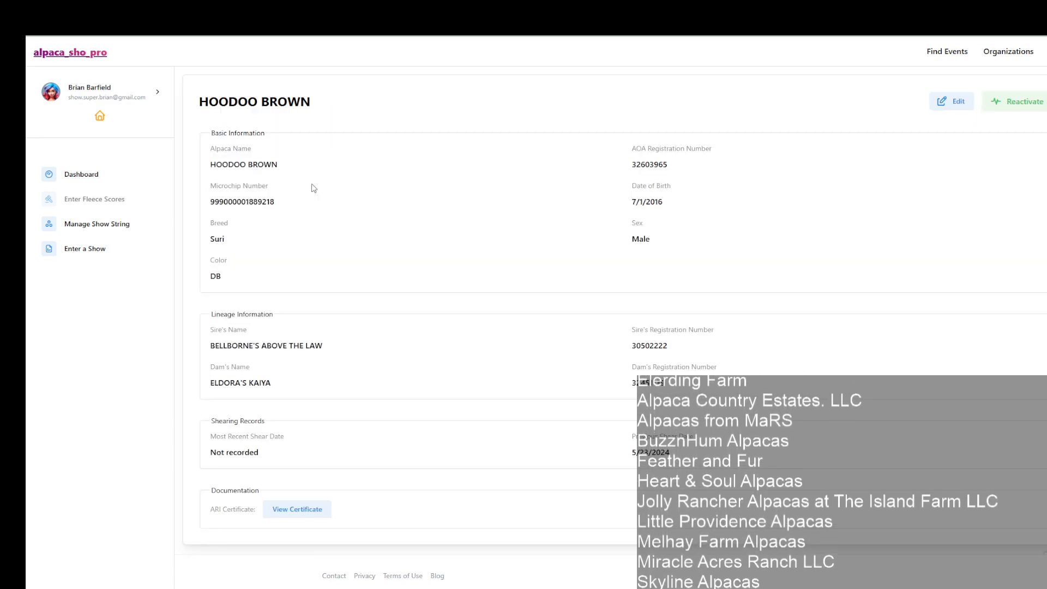
click(285, 509)
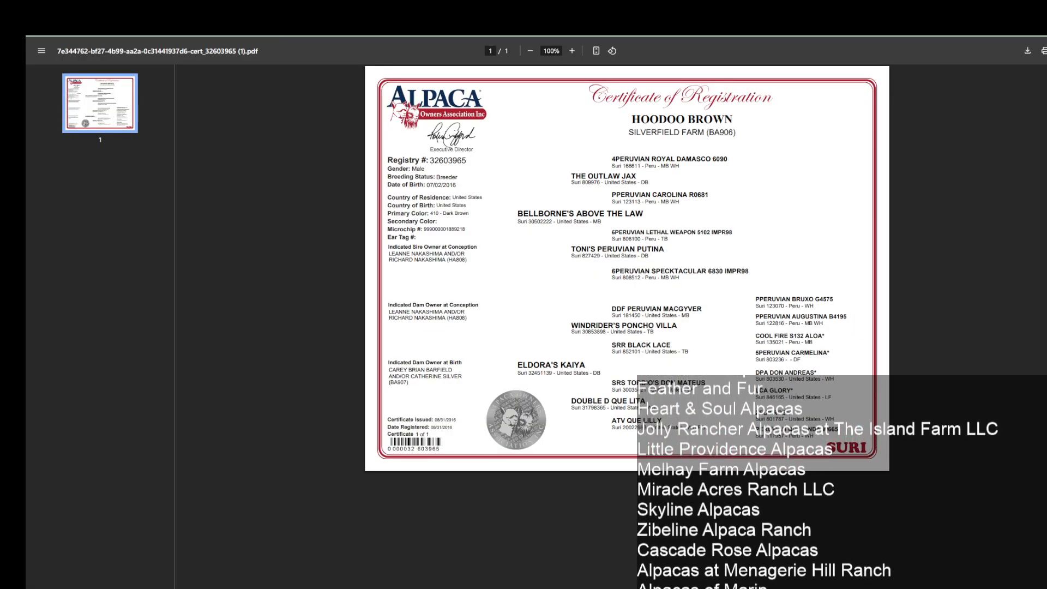
key(ctrl+w)
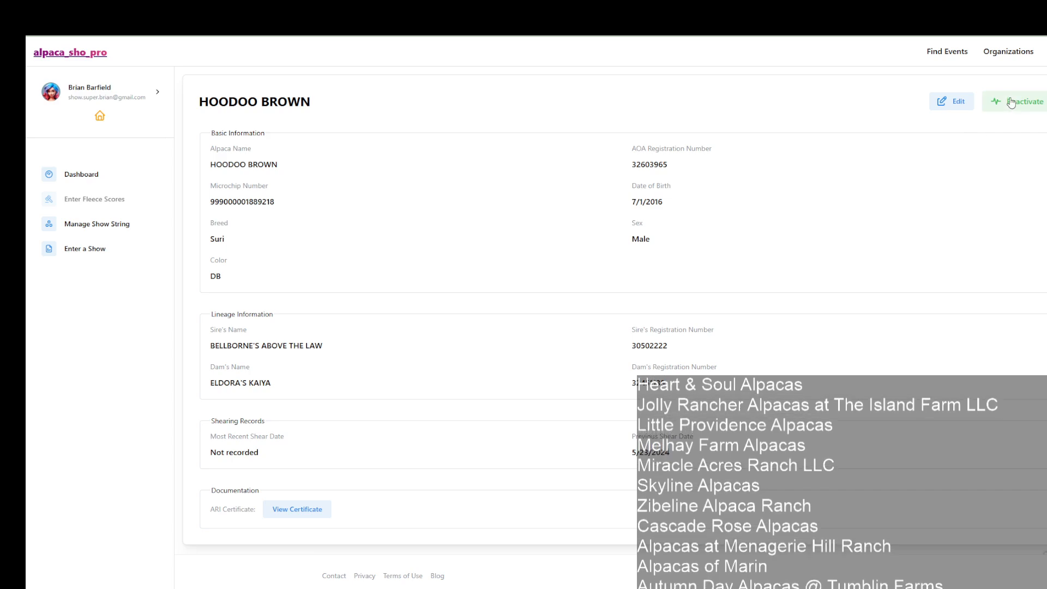
click(1010, 103)
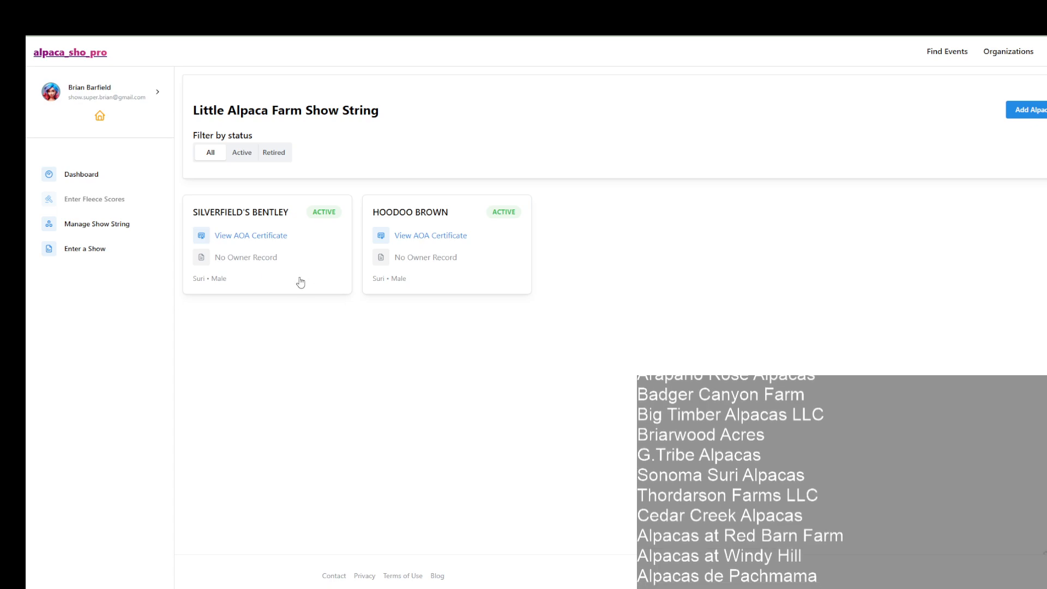
Step: Start a new alpaca registration with the name BRAVO'S DRAGO OF SILVERFIELD and fill in its AOA registration number
click(1022, 111)
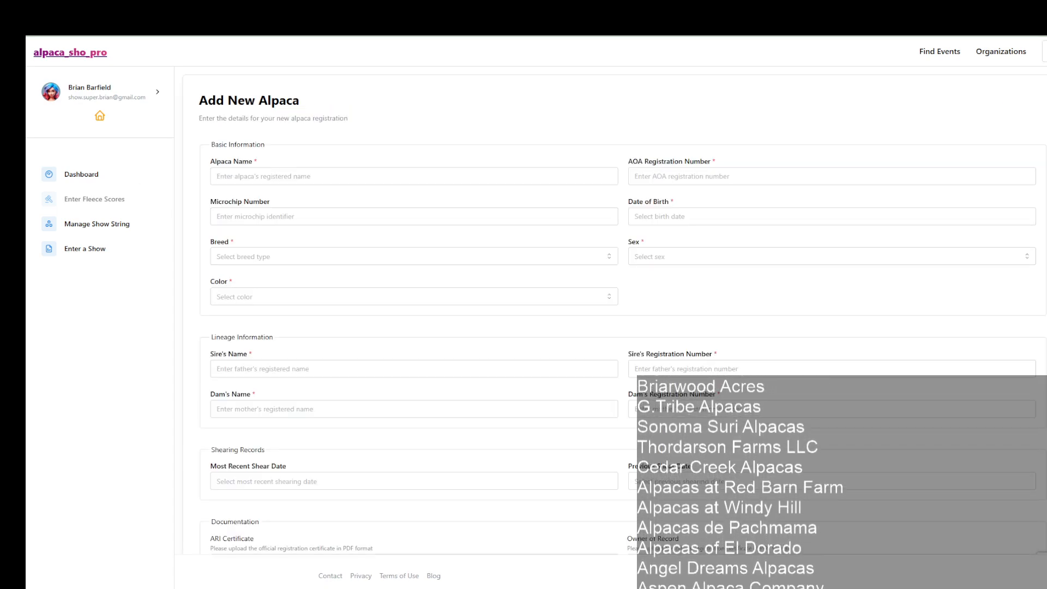
click(255, 183)
text(BRAVO'S DRAGO OF SILVERFIELD)
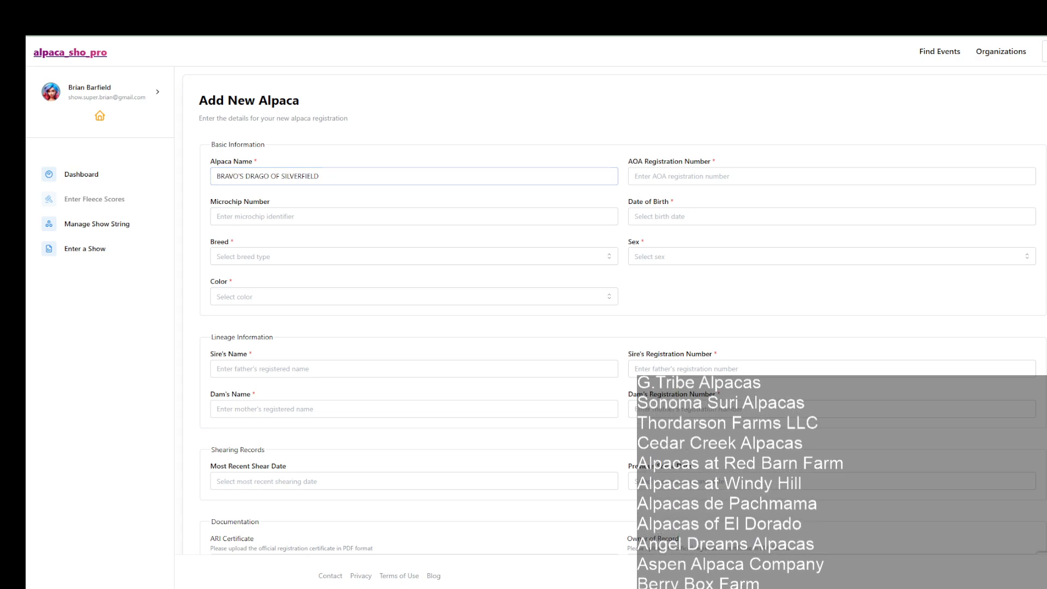
key(Tab)
text(35491125)
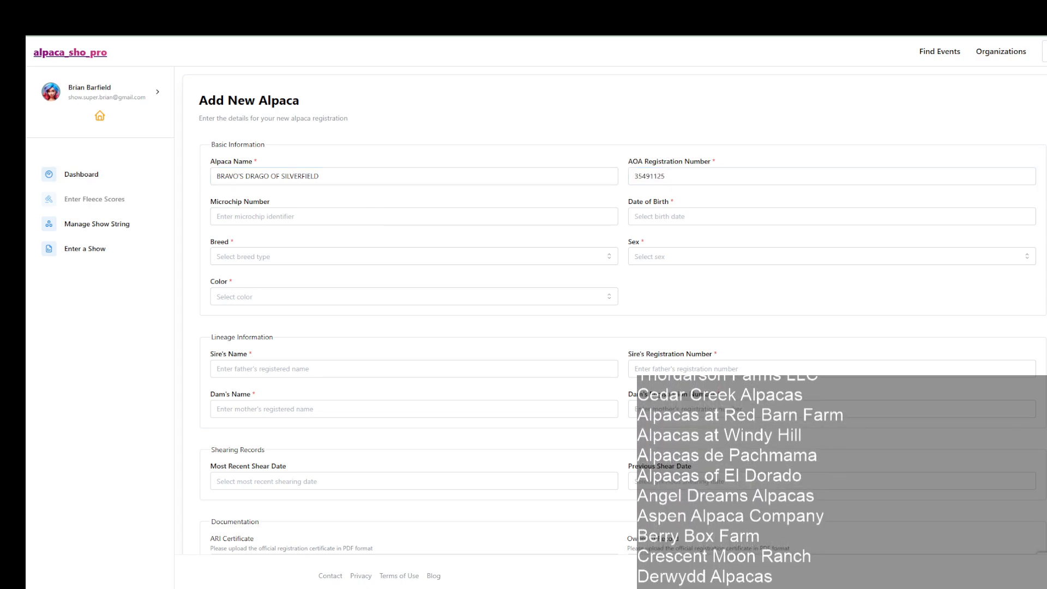
Step: Fill in the alpaca's date of birth and microchip number
click(648, 217)
text(09/22/2017)
key(alt+Tab)
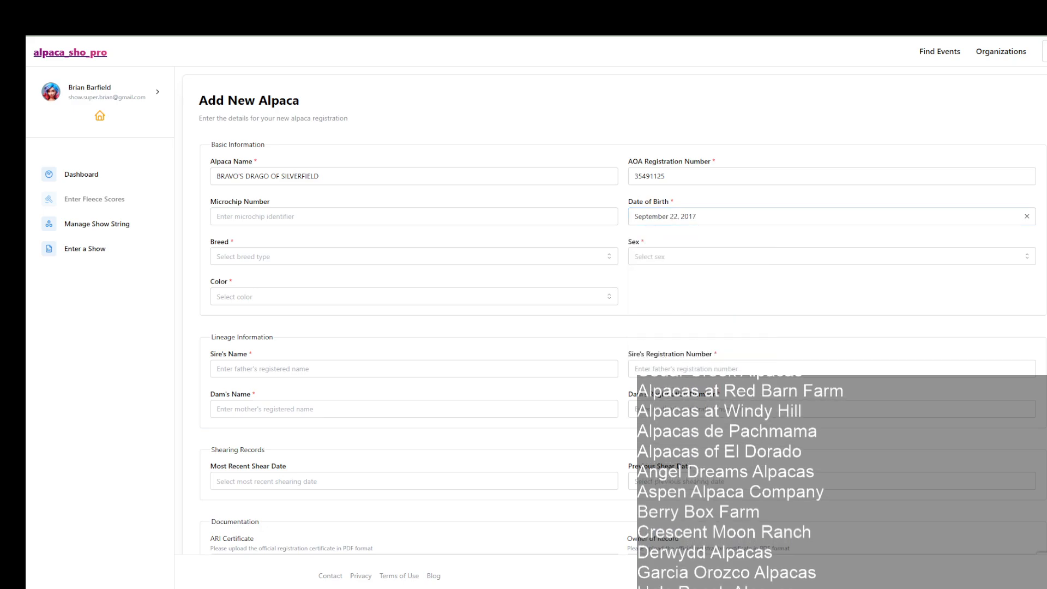
click(228, 216)
key(ctrl+v)
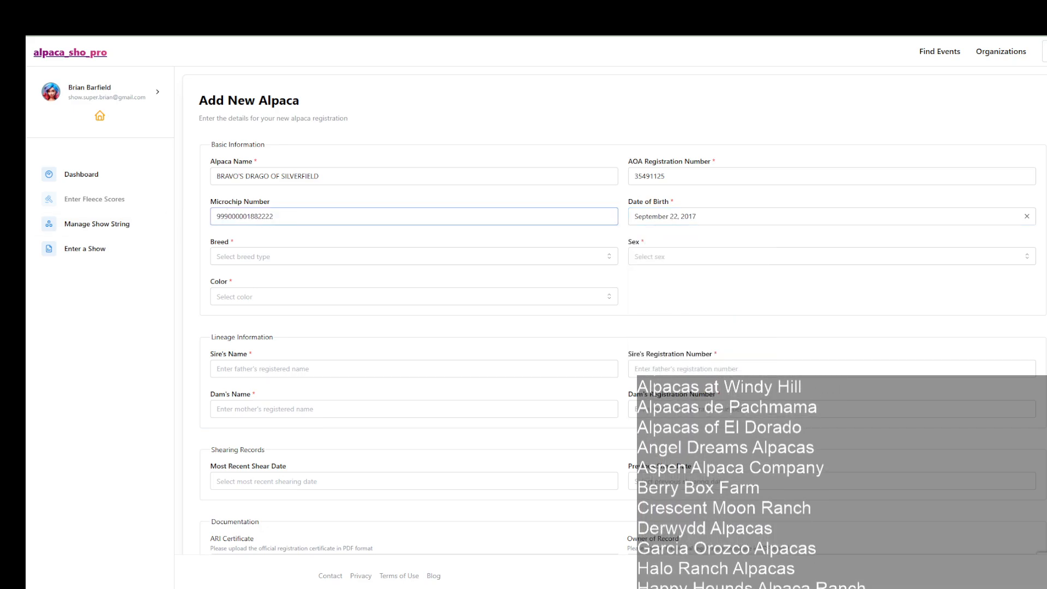
Step: Set the alpaca's breed to Suri, sex to Male and color to MF
click(294, 263)
click(234, 298)
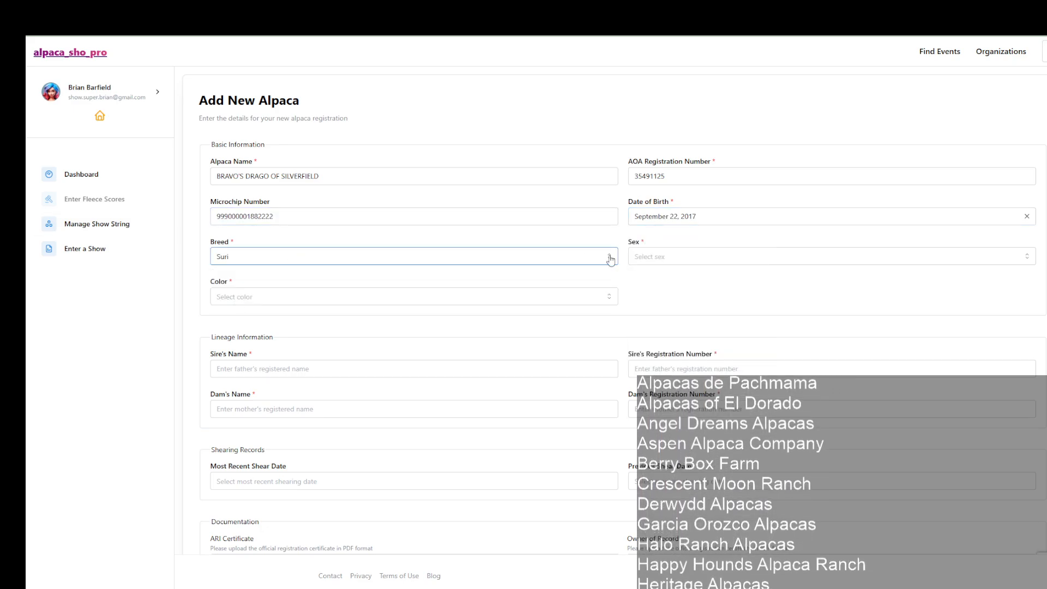
click(654, 265)
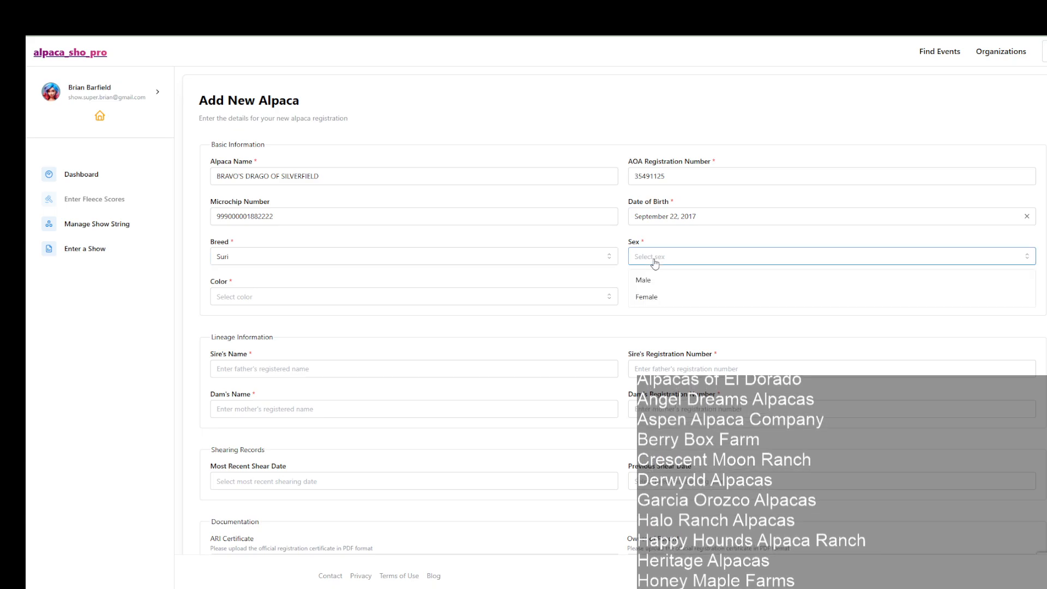
click(656, 286)
click(303, 297)
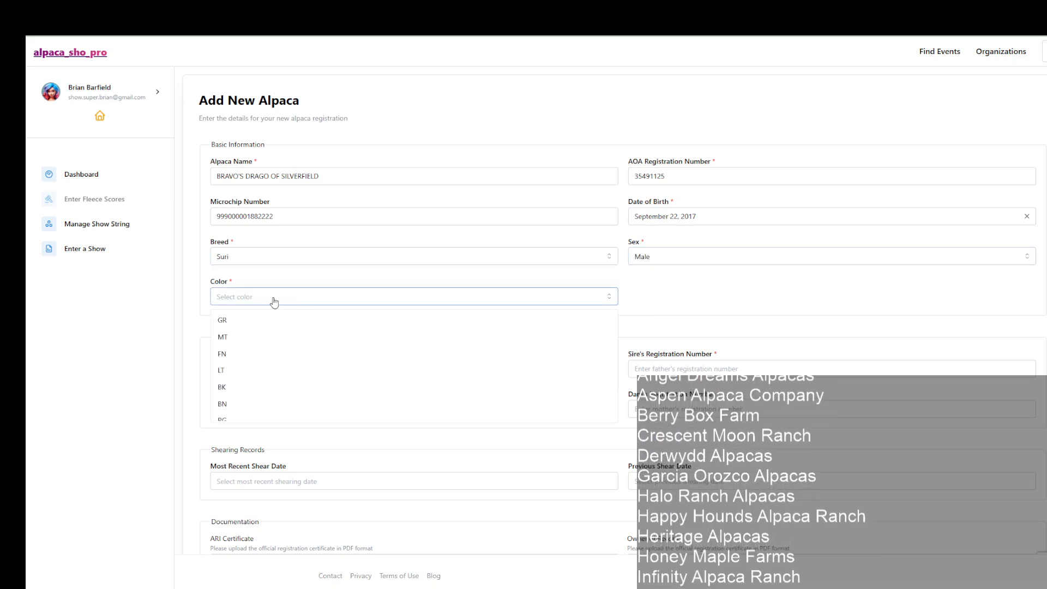
scroll(259, 391, up, 2)
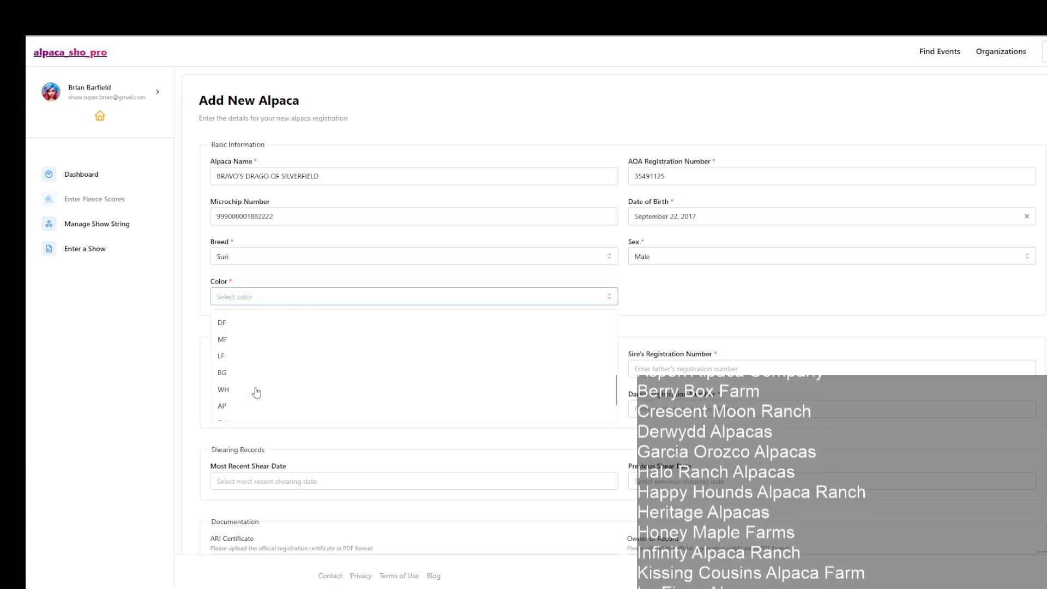
click(232, 337)
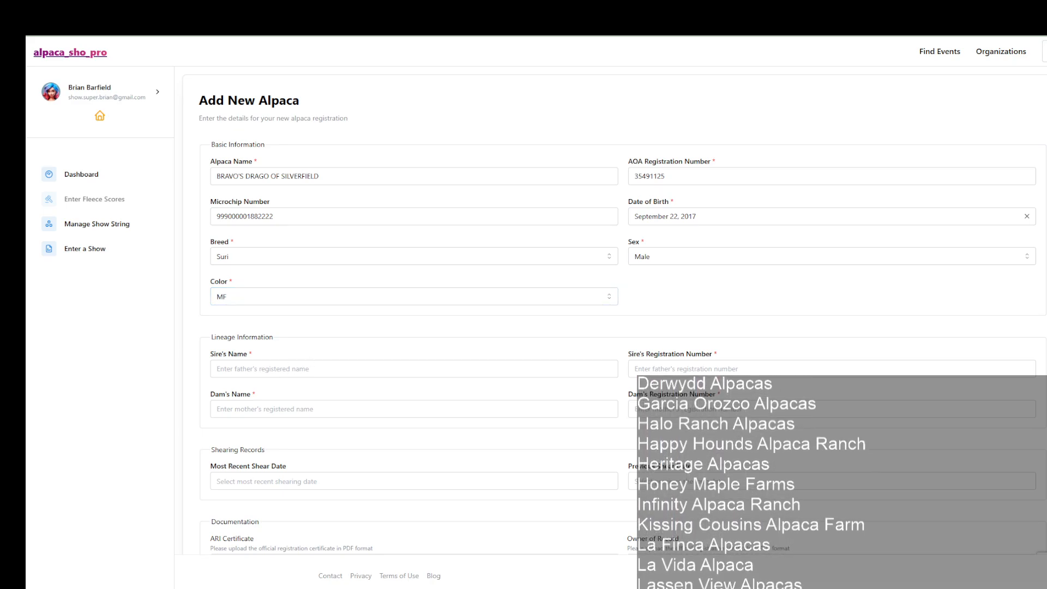
Step: Enter sire ELDORA'S ACCOYO BRAVO BY ROCKSTAR and dam ELDORA'S KAIYA with their registration numbers
click(262, 368)
text(ELDORA'S ACCOYO BRAVO BY ROCKSTAR)
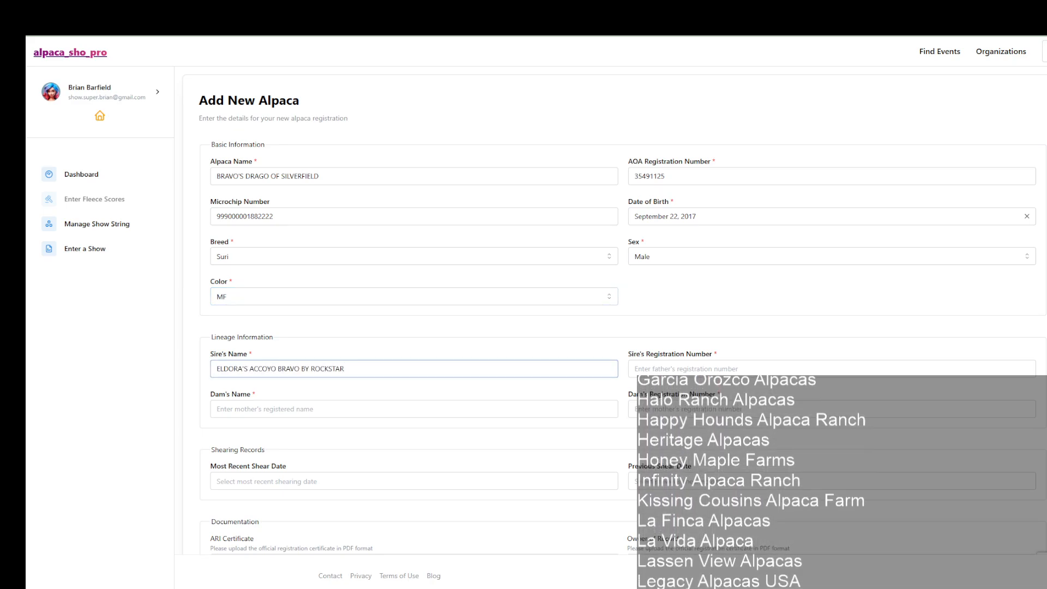
click(709, 369)
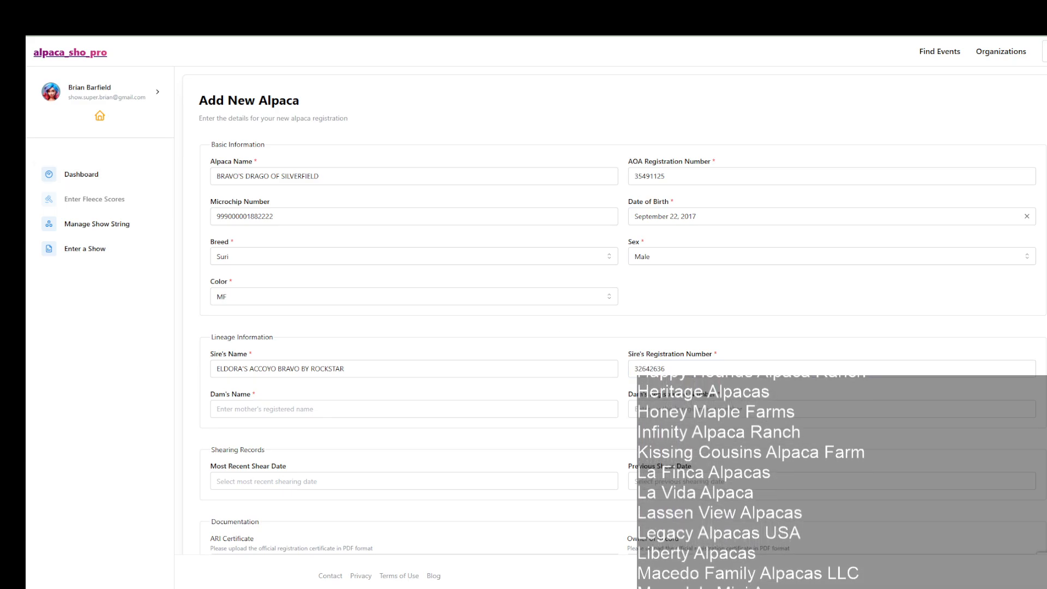
click(265, 409)
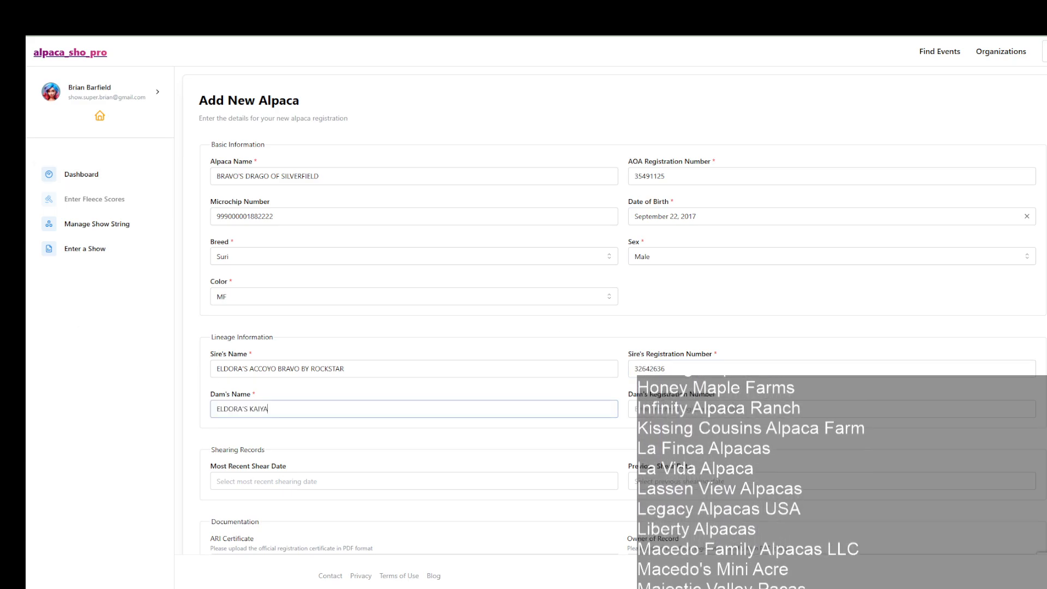
key(alt+Tab)
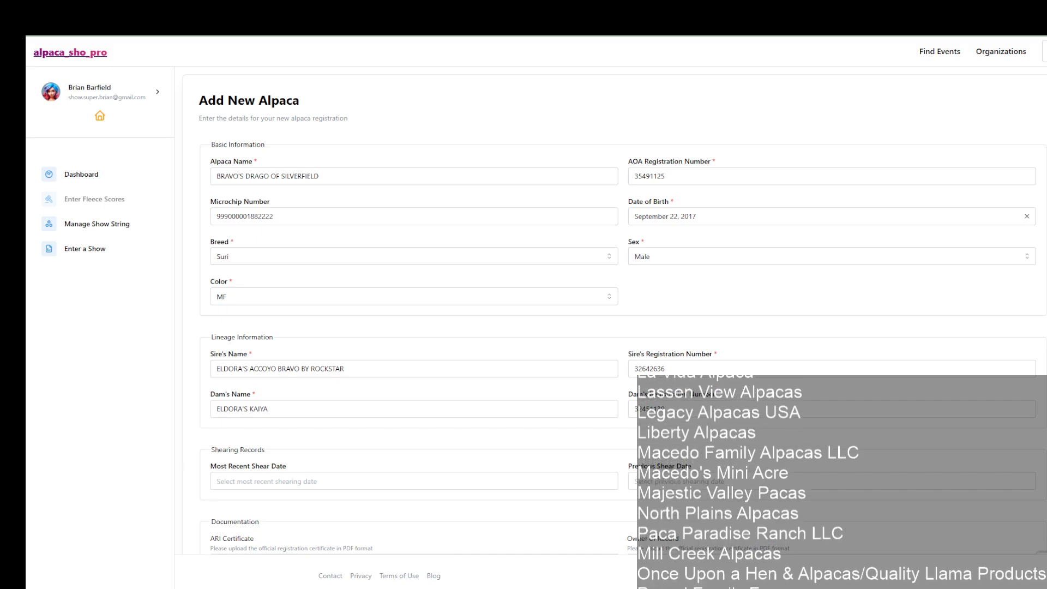
Step: Set the new alpaca's most recent shear date to May 23, 2025 and its previous shear date to May 24, 2024
click(321, 480)
click(301, 433)
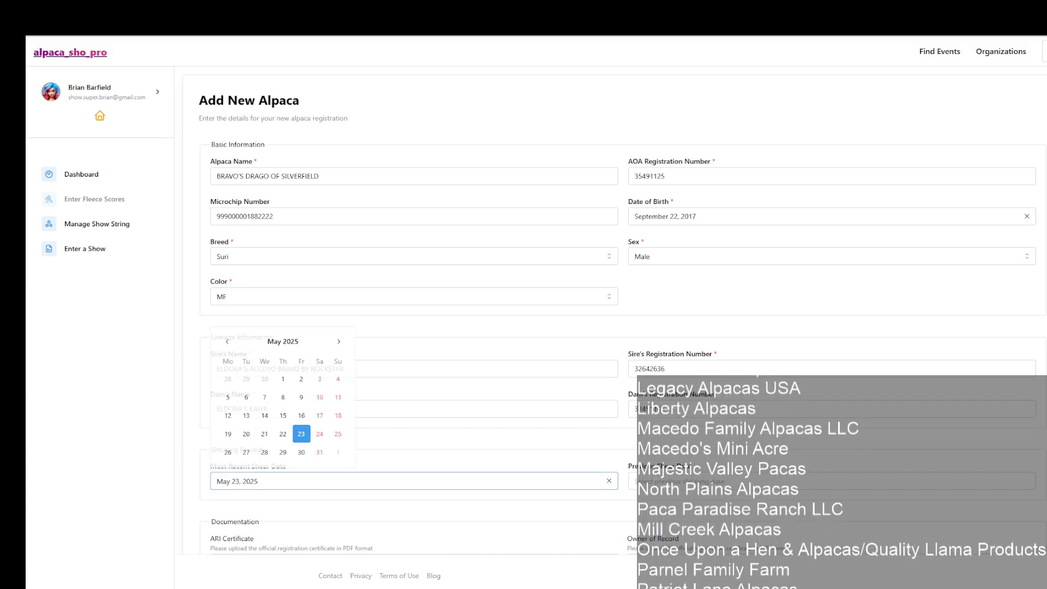
click(708, 481)
text(05/24/2024)
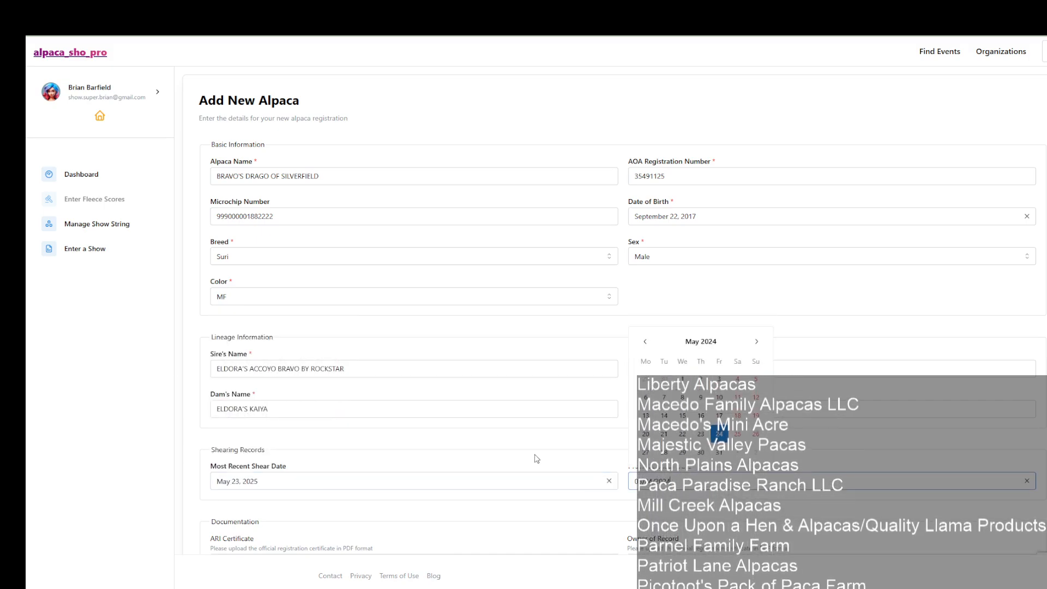
Step: Upload the matching registration certificate PDF as the ARI certificate and register BRAVO'S DRAGO OF SILVERFIELD
scroll(447, 451, down, 3)
scroll(289, 462, up, 2)
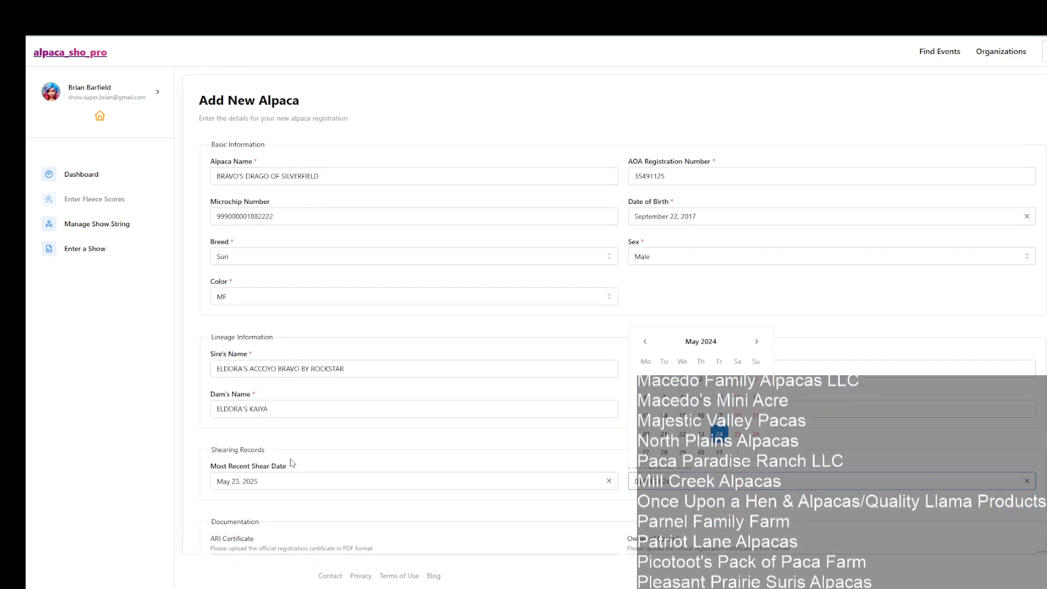
scroll(316, 463, down, 1)
scroll(317, 463, down, 2)
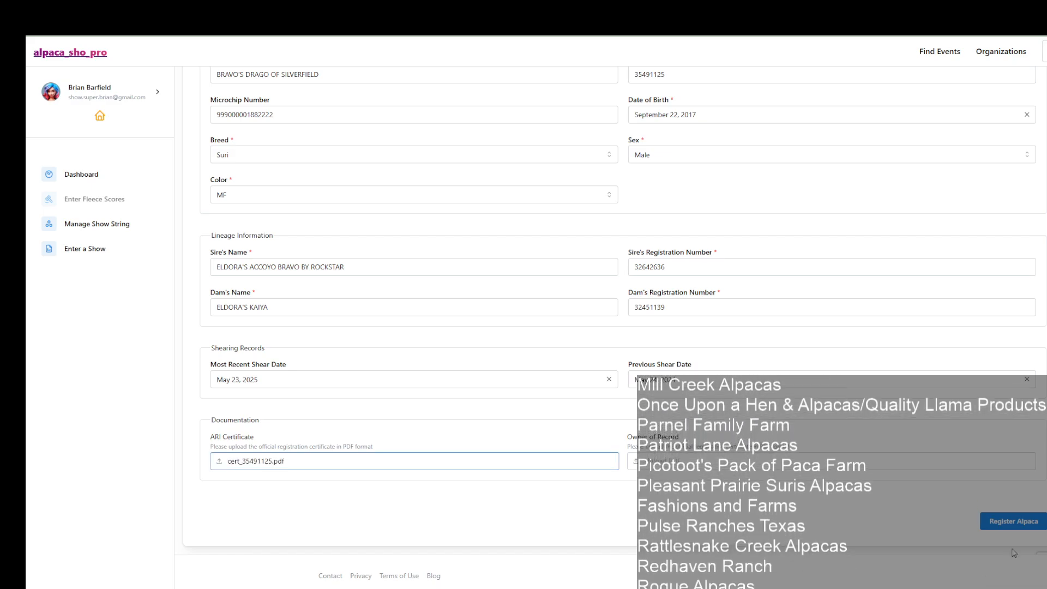
click(1020, 522)
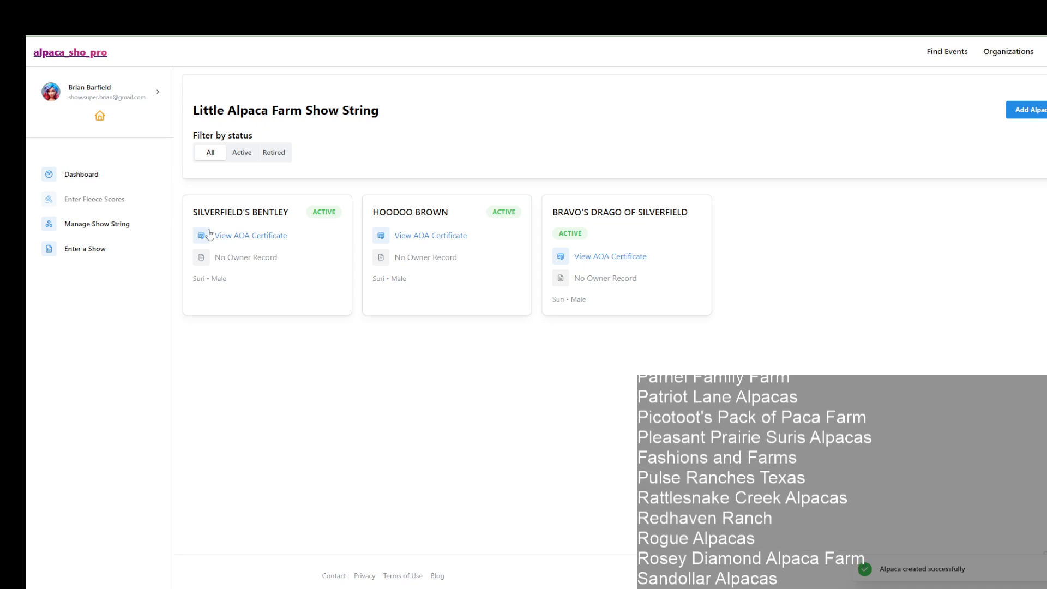
Step: Check the farm dashboard's active alpacas, return to the herd and view BRAVO'S DRAGO OF SILVERFIELD's AOA certificate
click(87, 186)
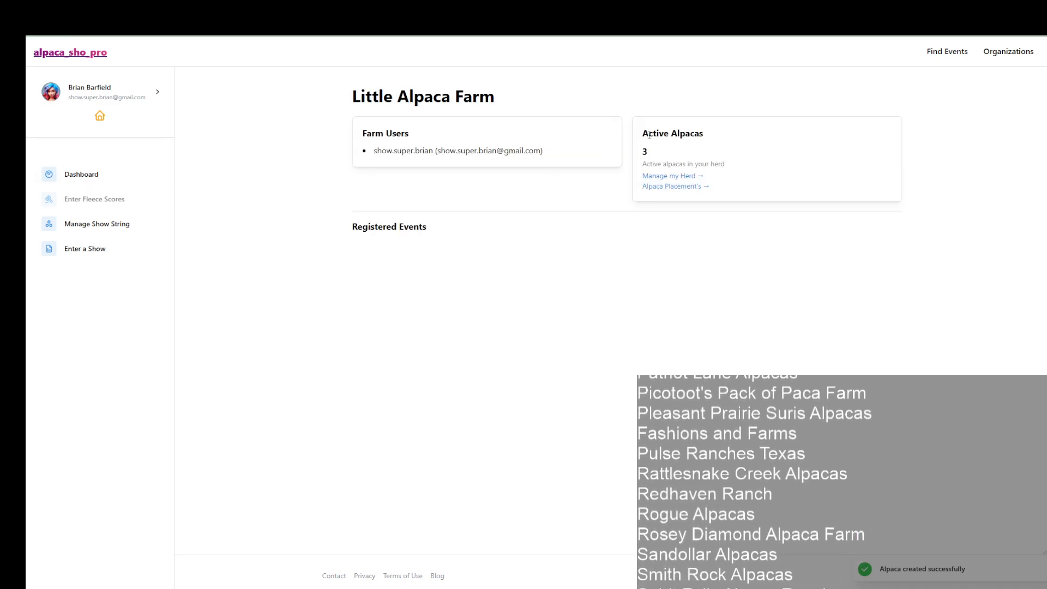
click(664, 177)
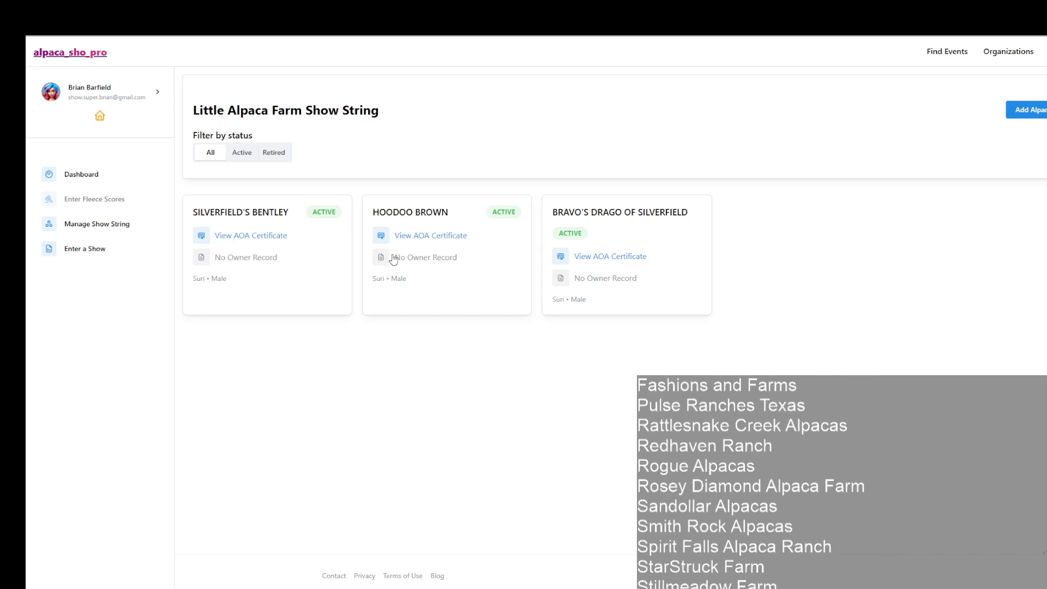
click(598, 261)
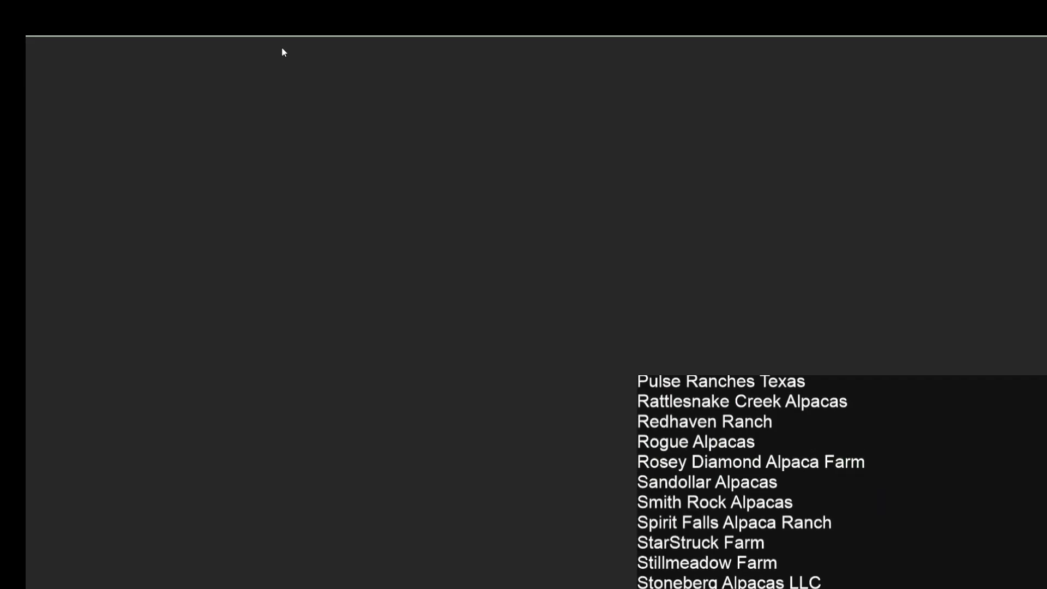
key(ctrl+w)
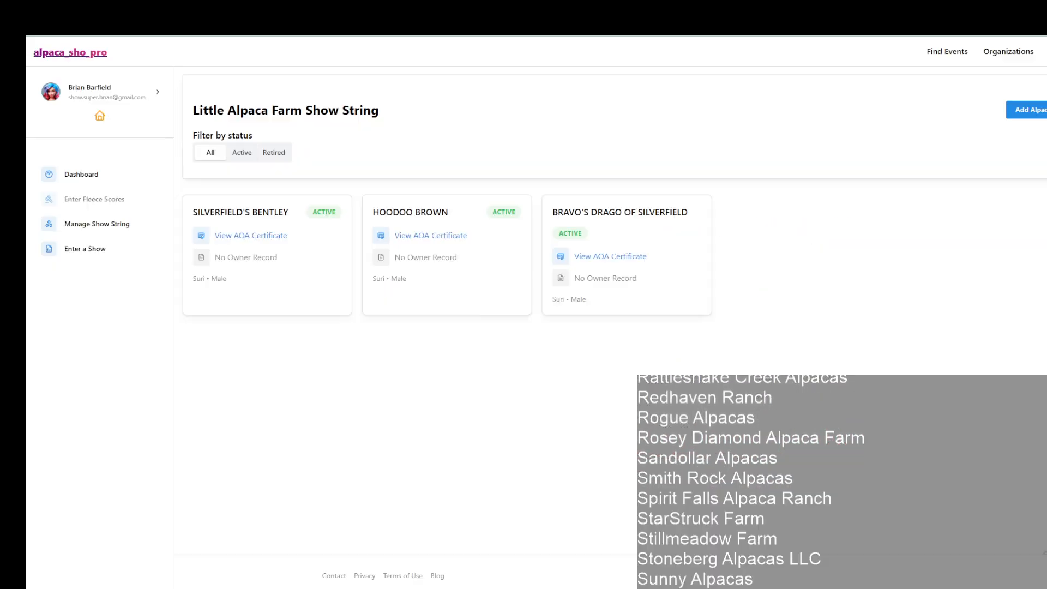